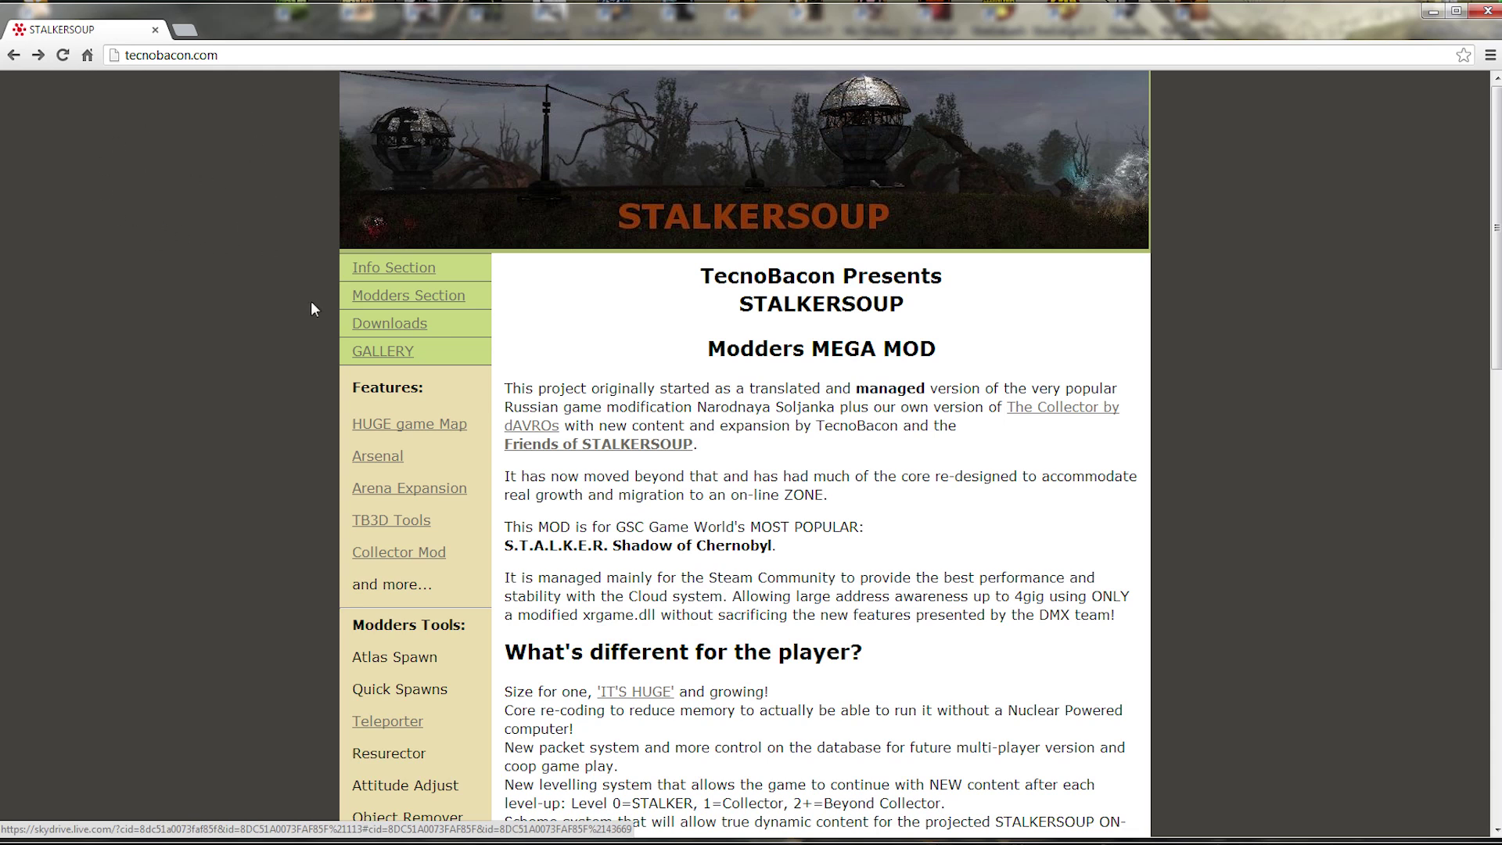
Step: Open the STALKERSOUP Downloads page and scroll to the MPatch 1.0.9.9.2 patches and Repository entry
left_click(397, 324)
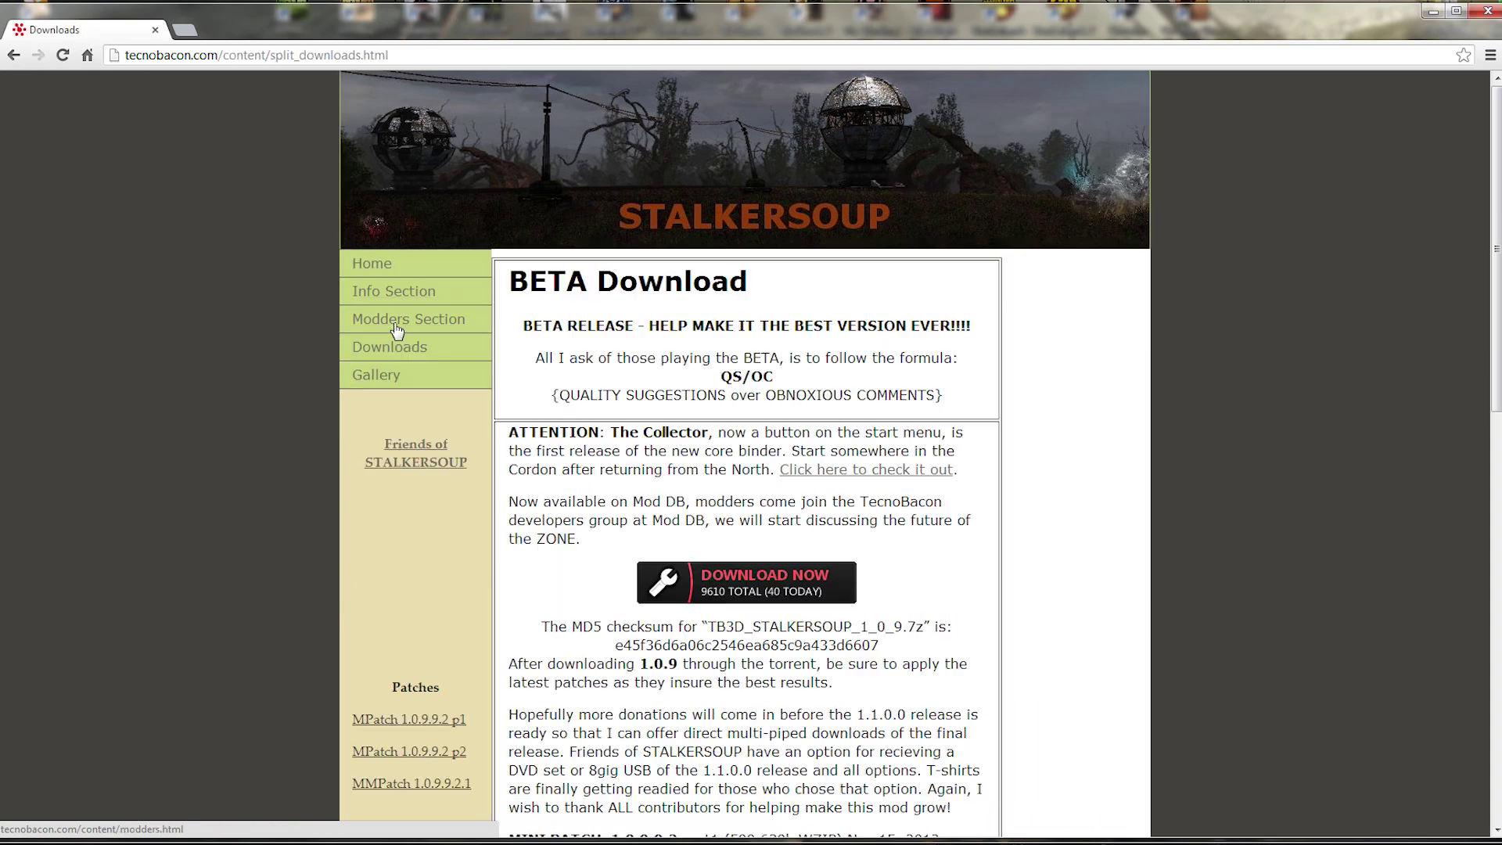
scroll(620, 361, "down", 2)
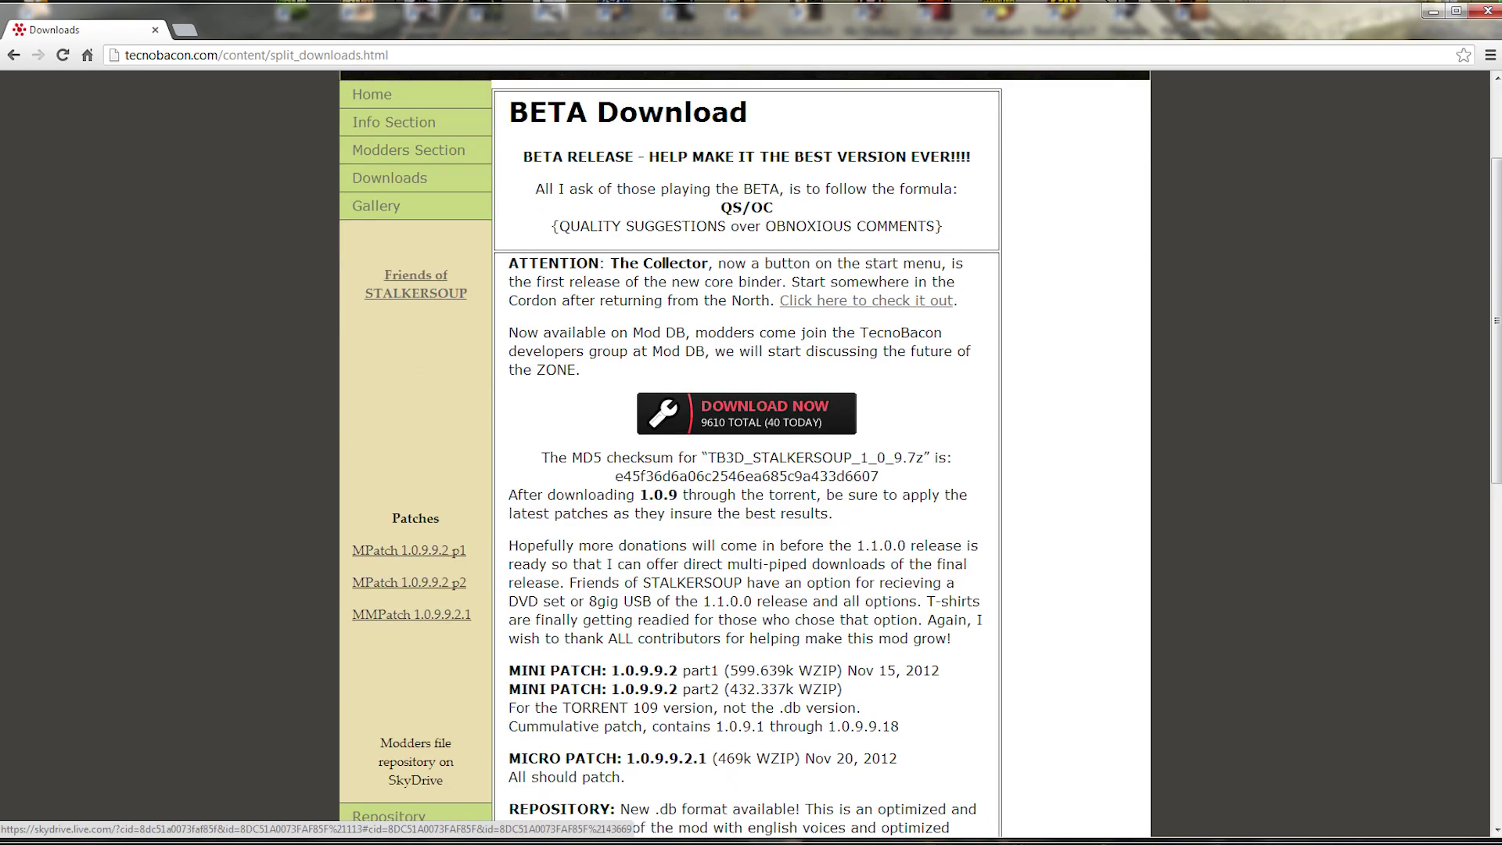
scroll(743, 453, "down", 1)
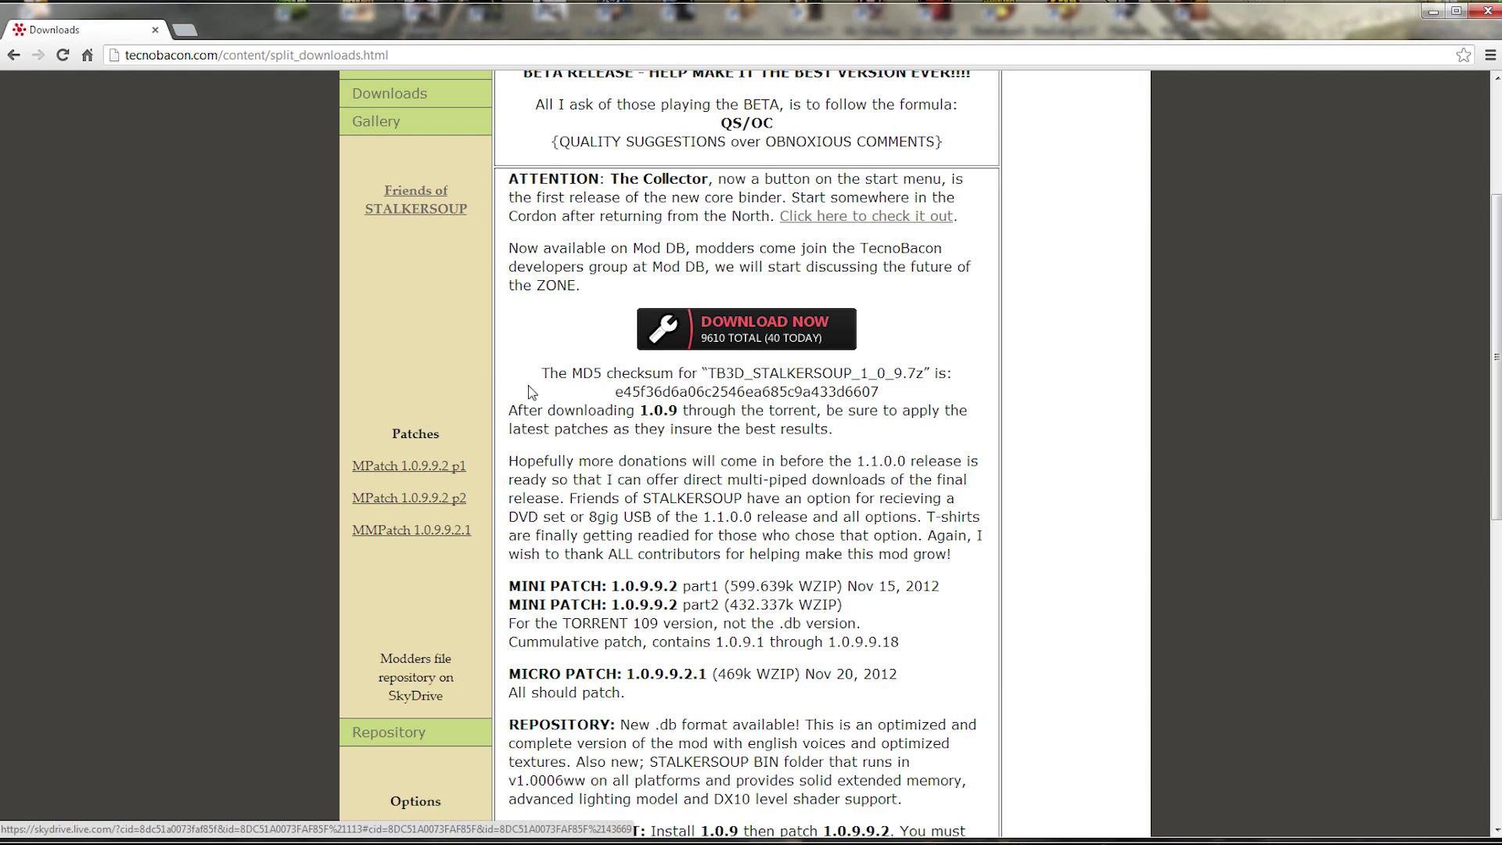
scroll(524, 399, "down", 1)
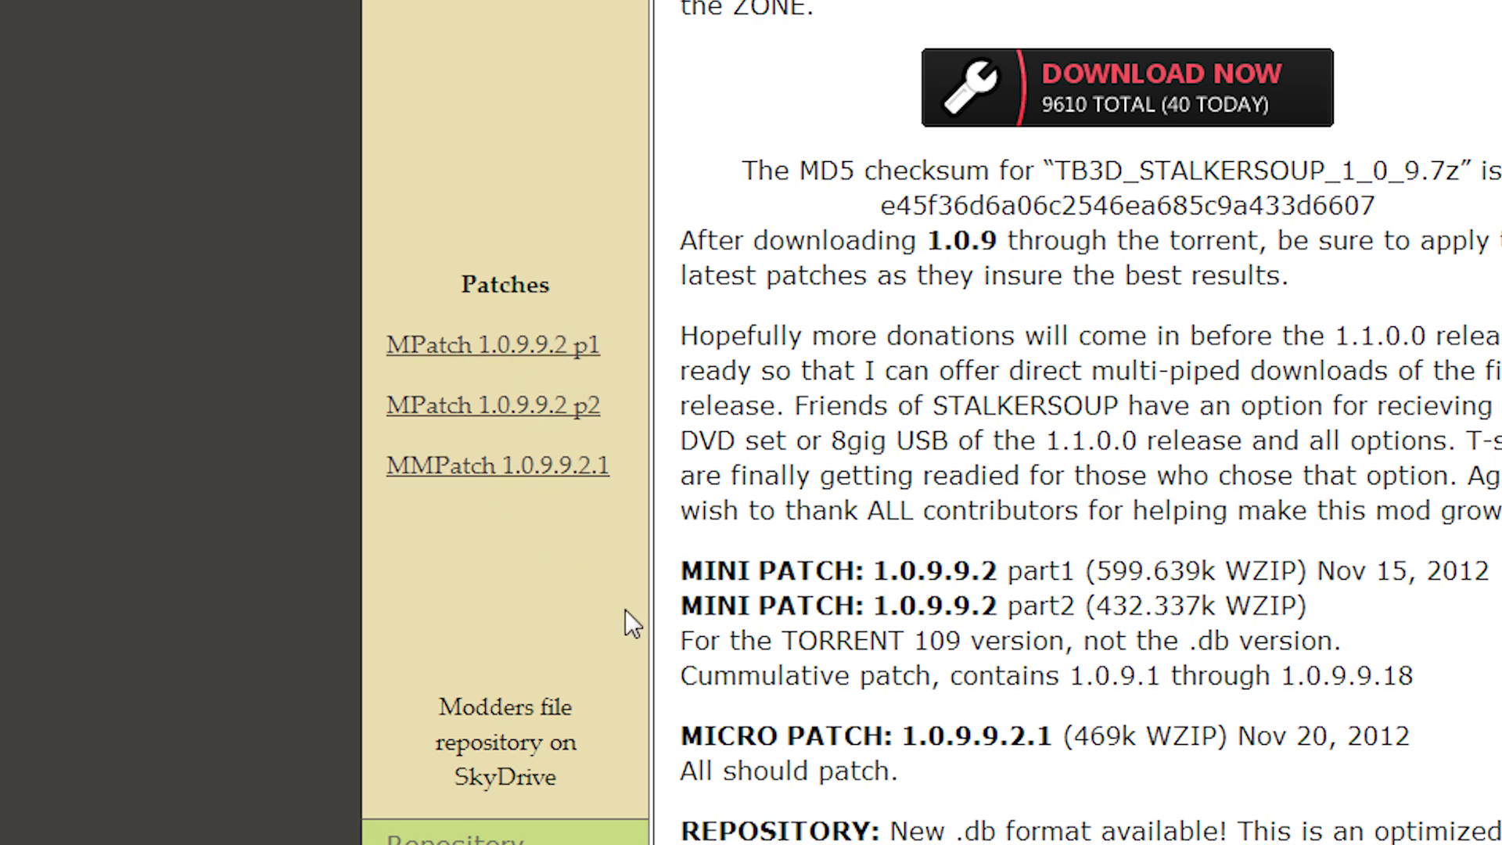
scroll(625, 609, "down", 4)
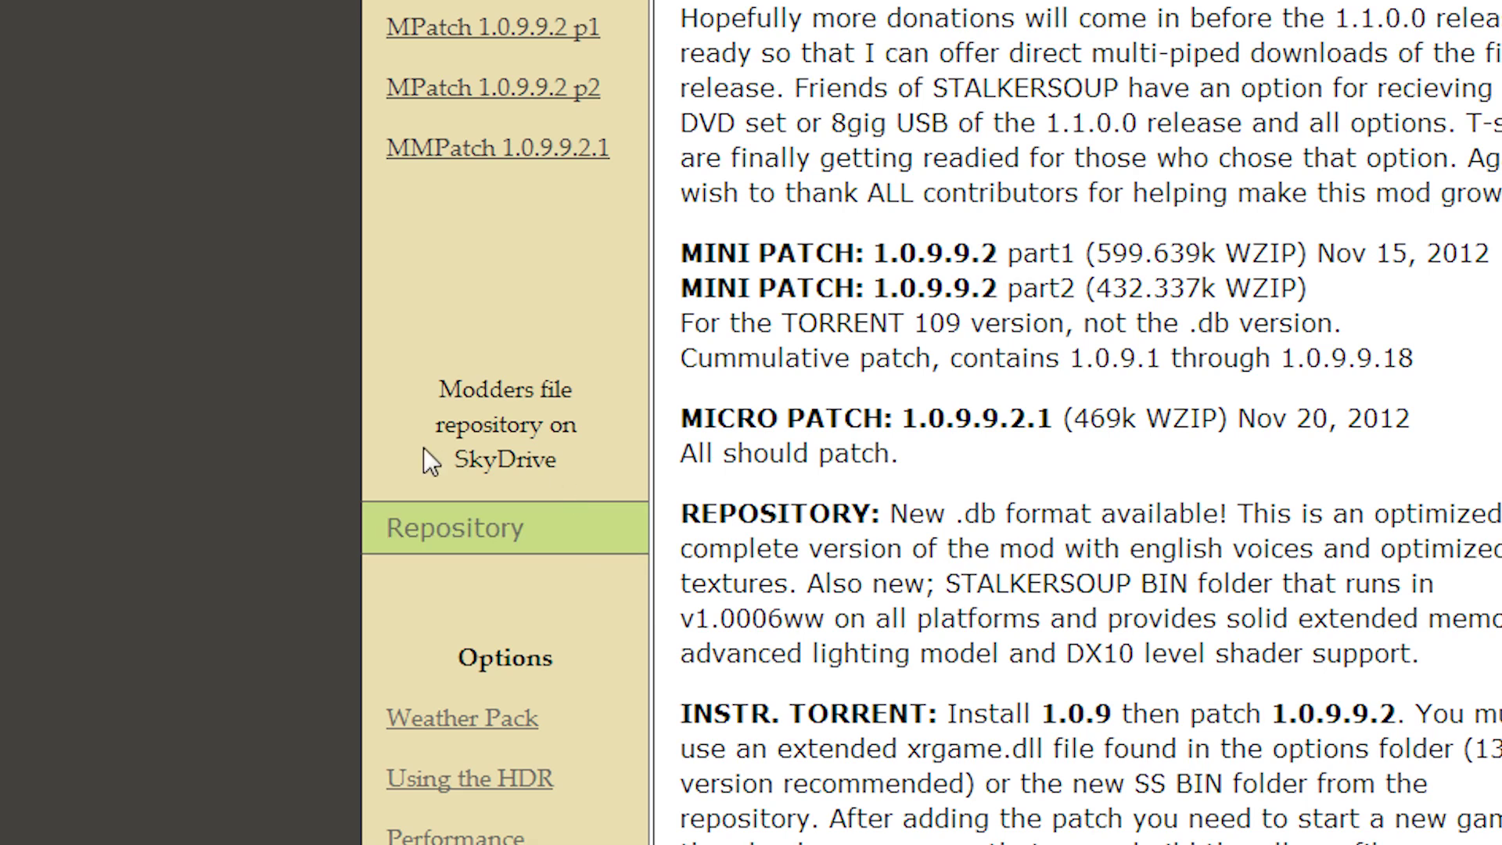
Step: Open the repository's STALKERSOUP 109920 DB Format folder, select parts .001 and .010, then return to Documents
left_click(447, 548)
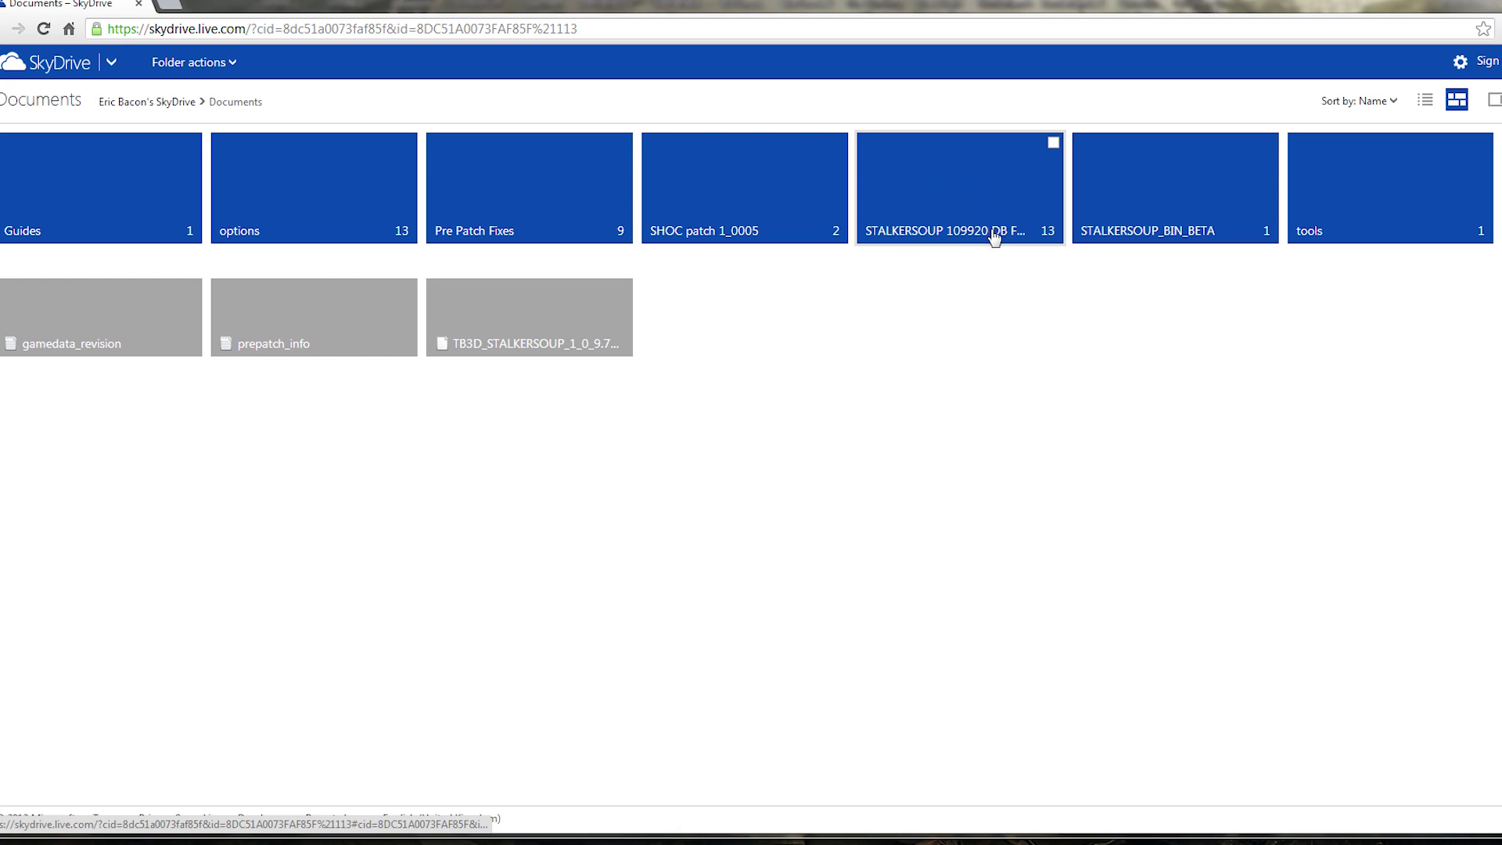
left_click(963, 192)
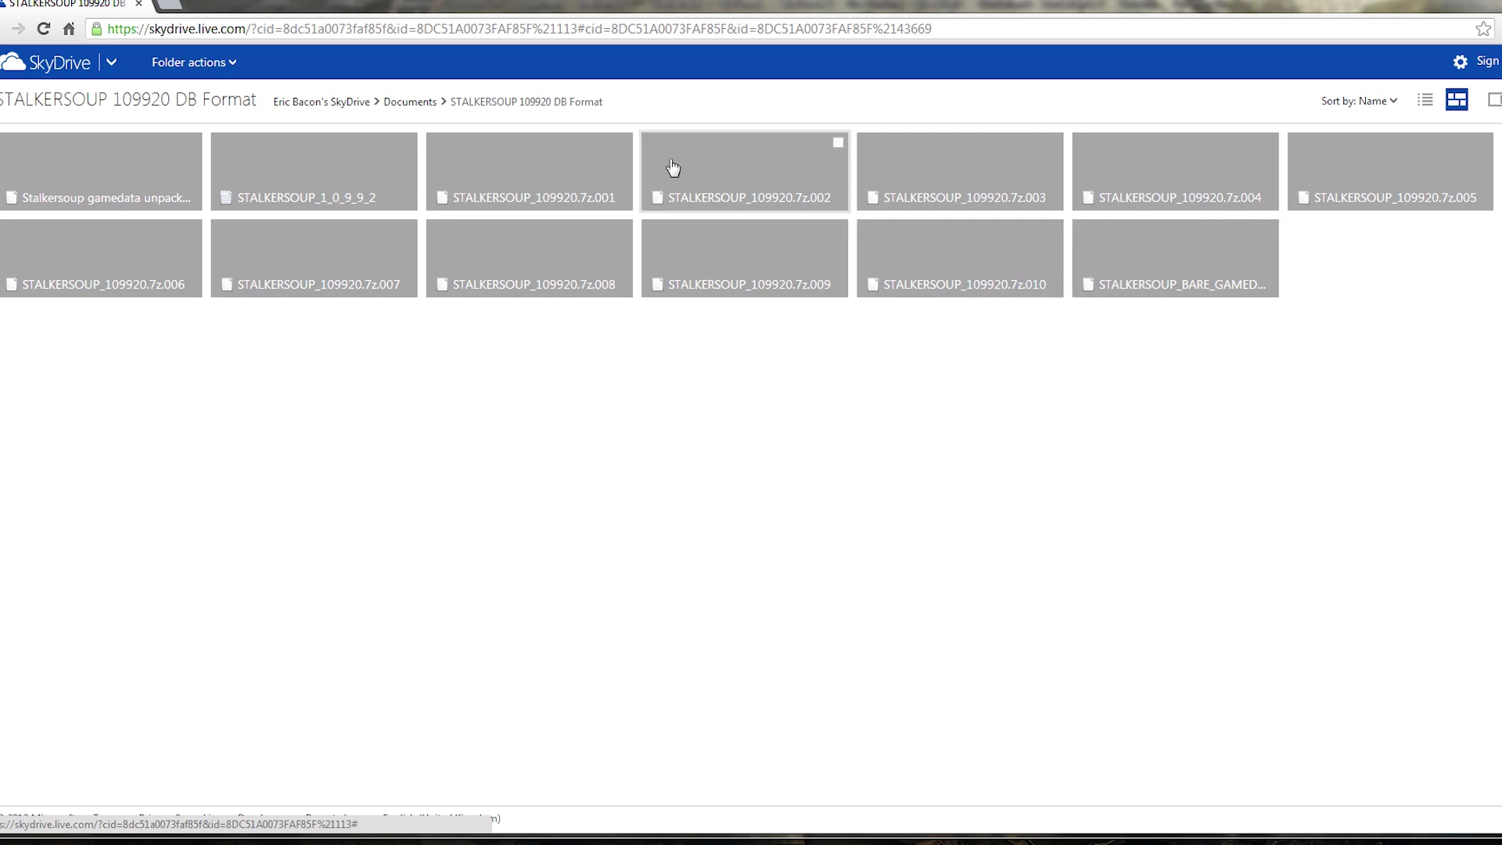
left_click(622, 143)
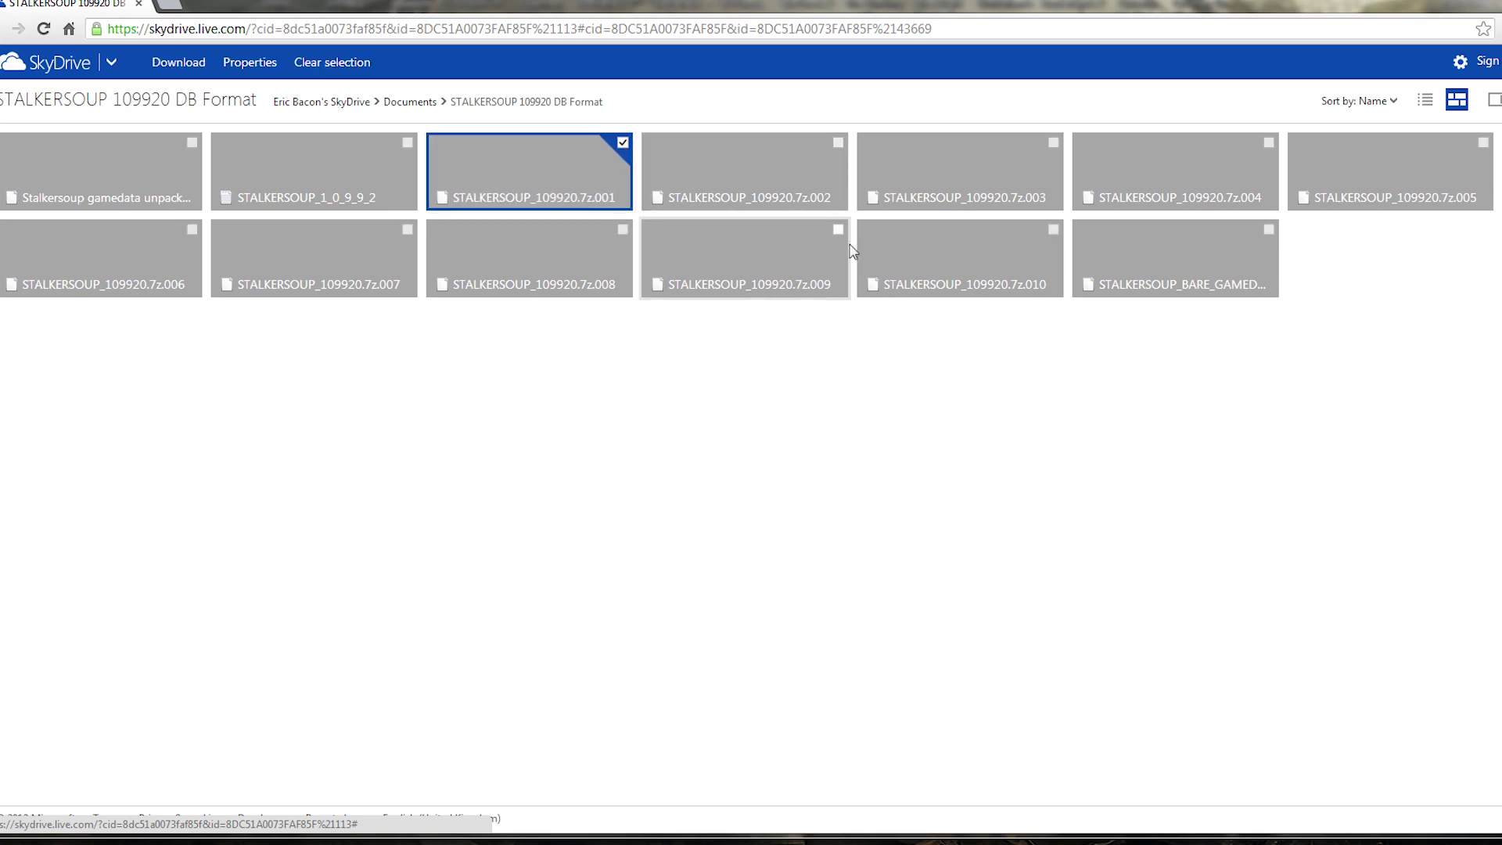
left_click(1051, 230)
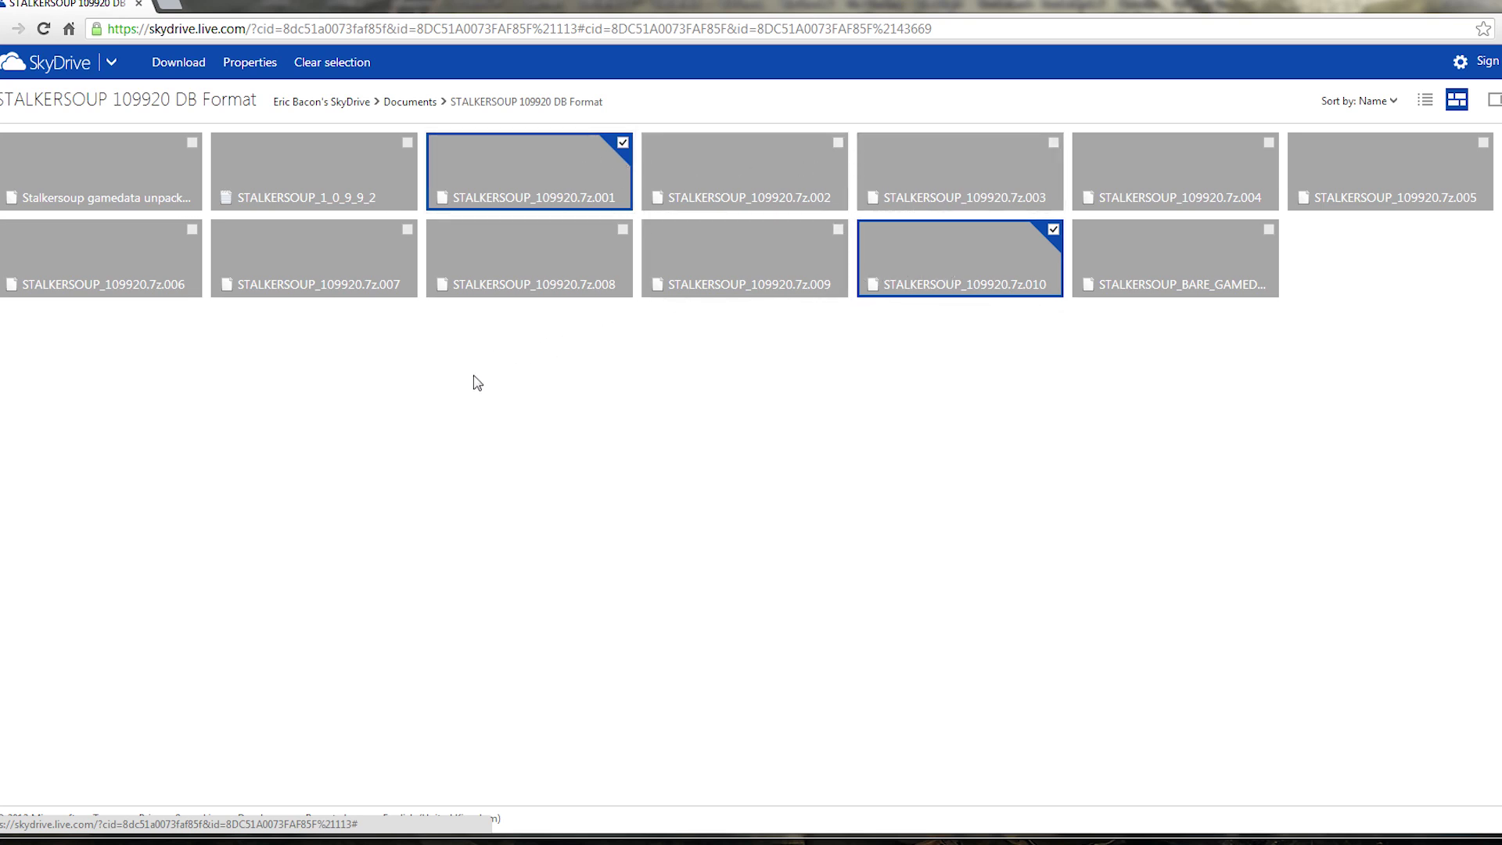
key("alt+Left")
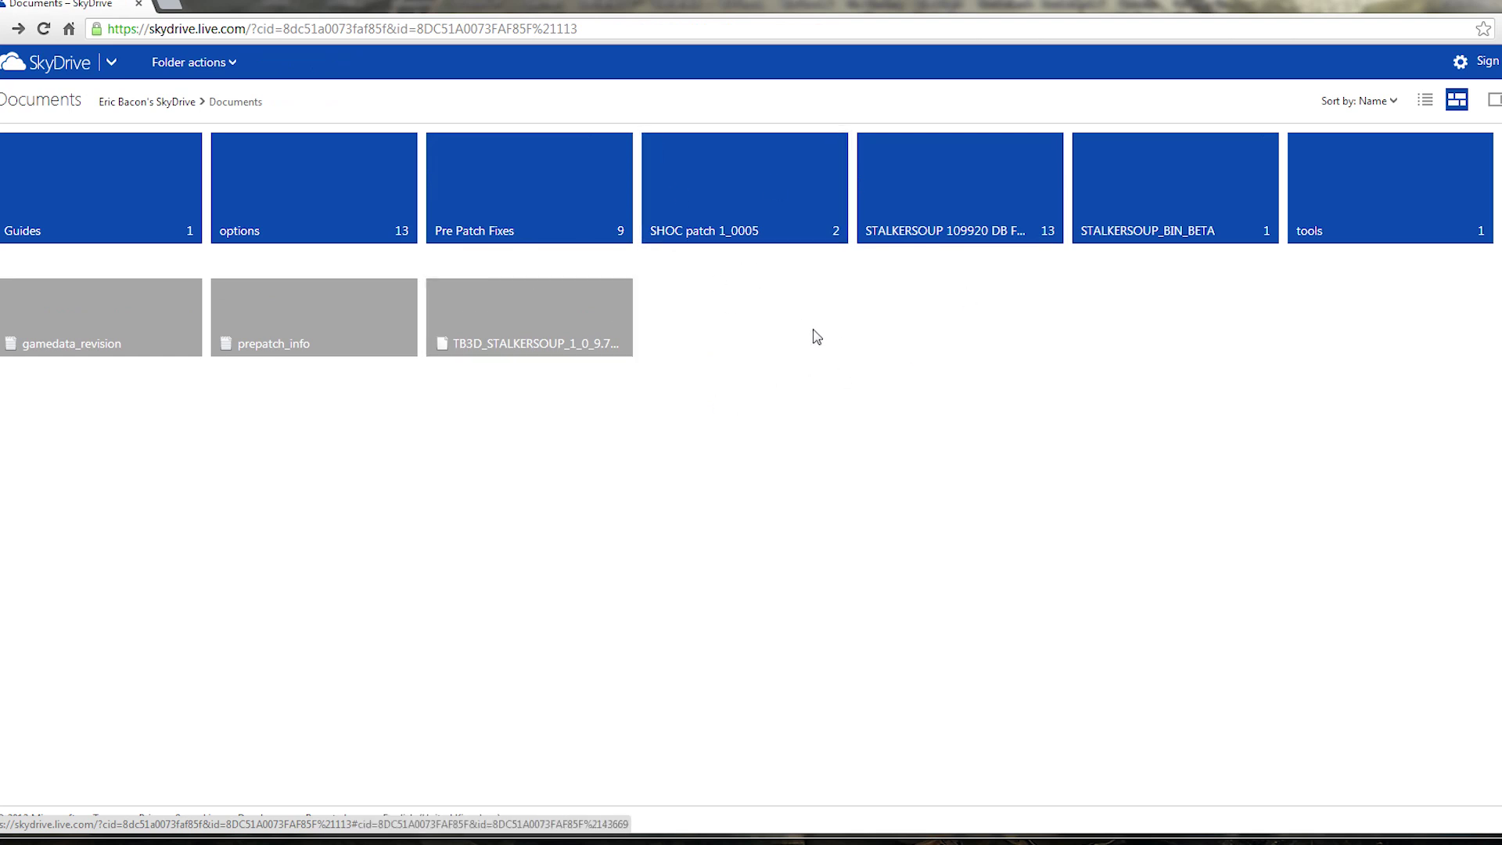
Step: Revisit the STALKERSOUP 109920 DB Format folder, then open the STALKERSOUP_BIN_BETA folder
left_click(947, 210)
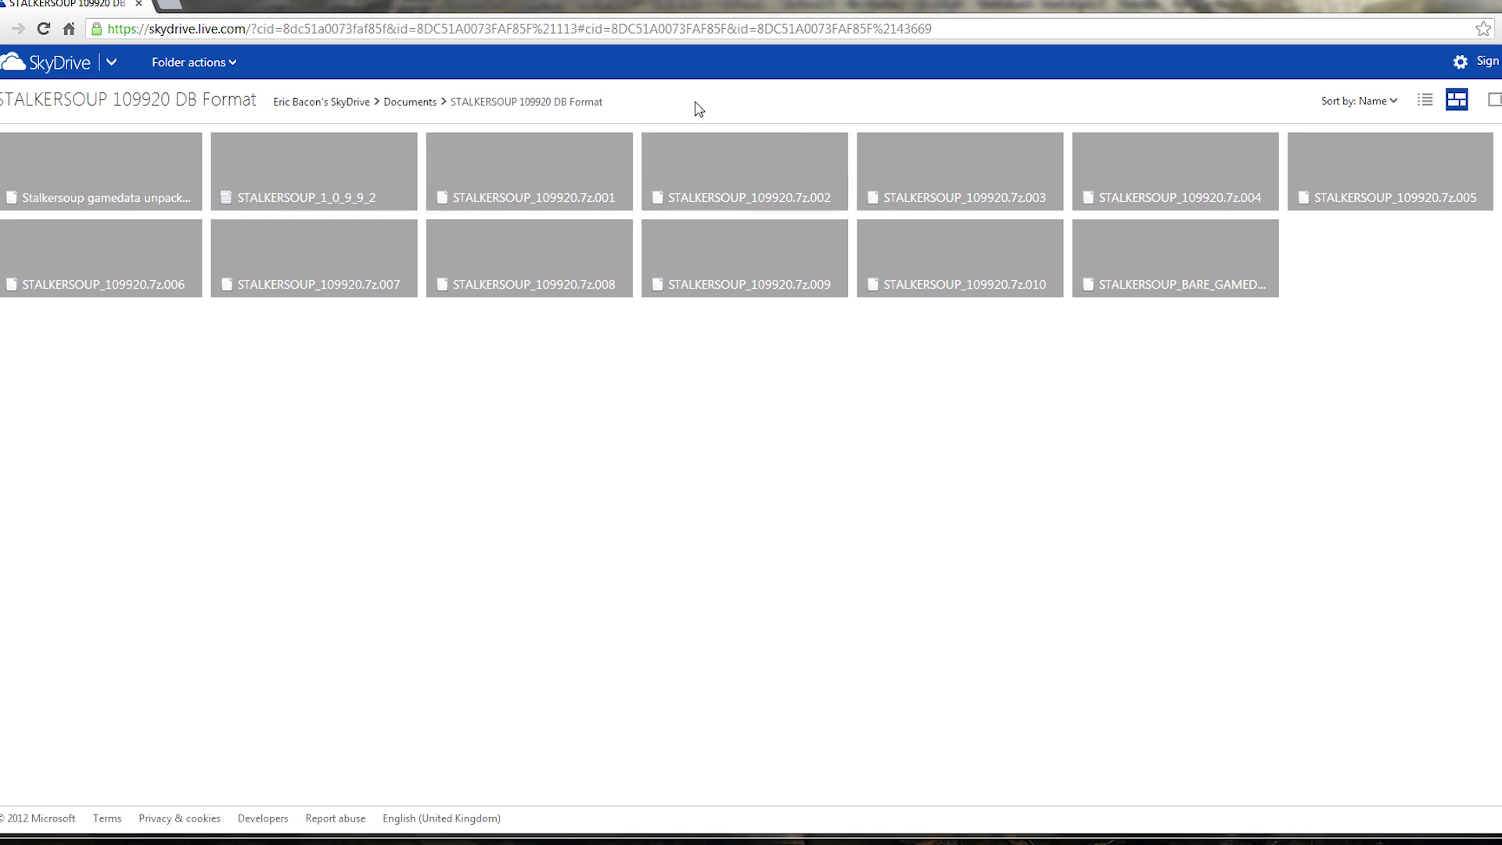
key("alt+Left")
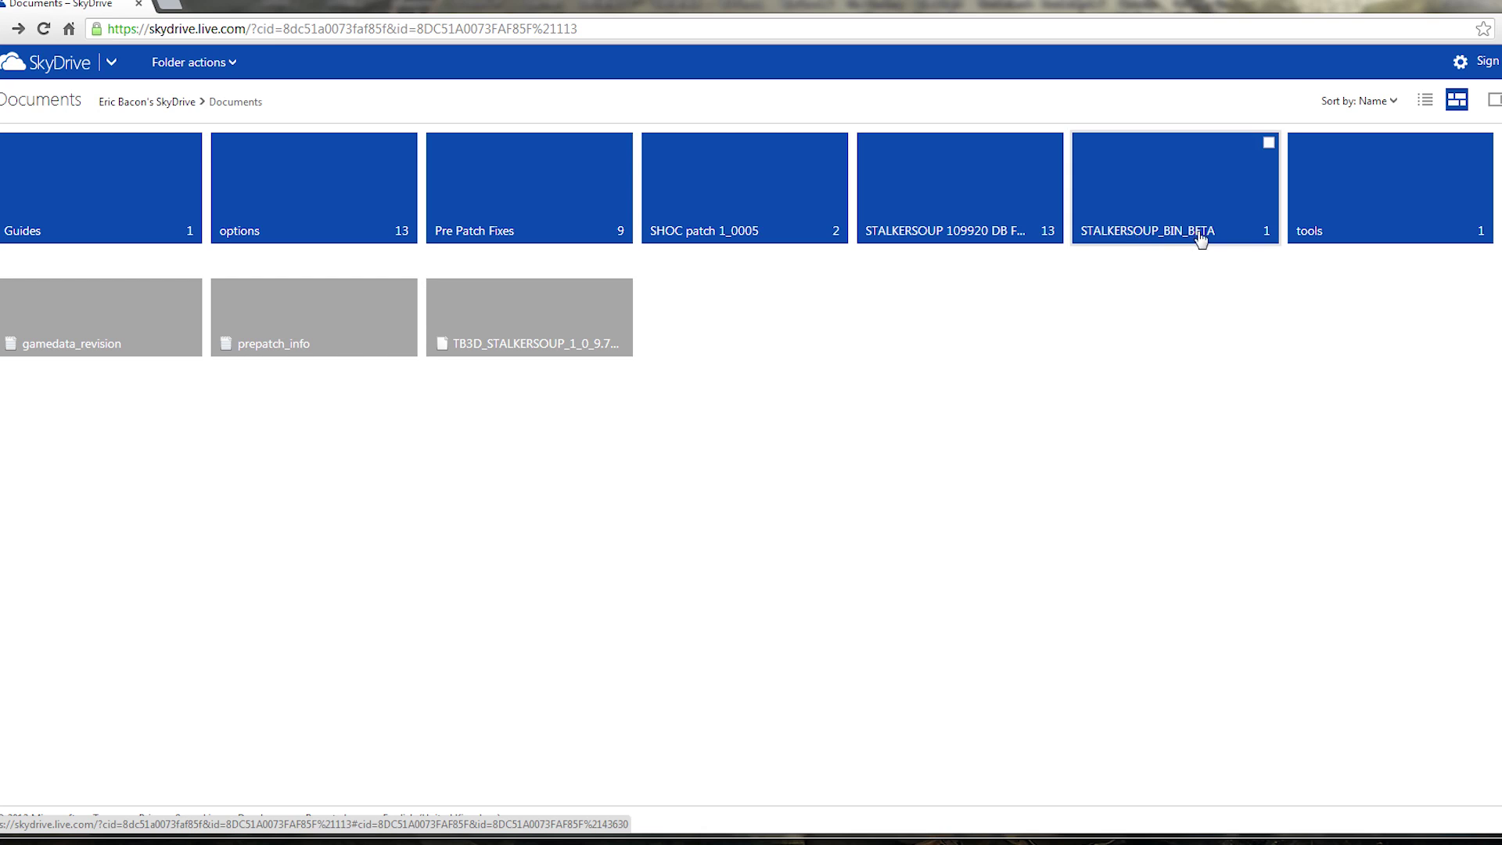
left_click(1206, 185)
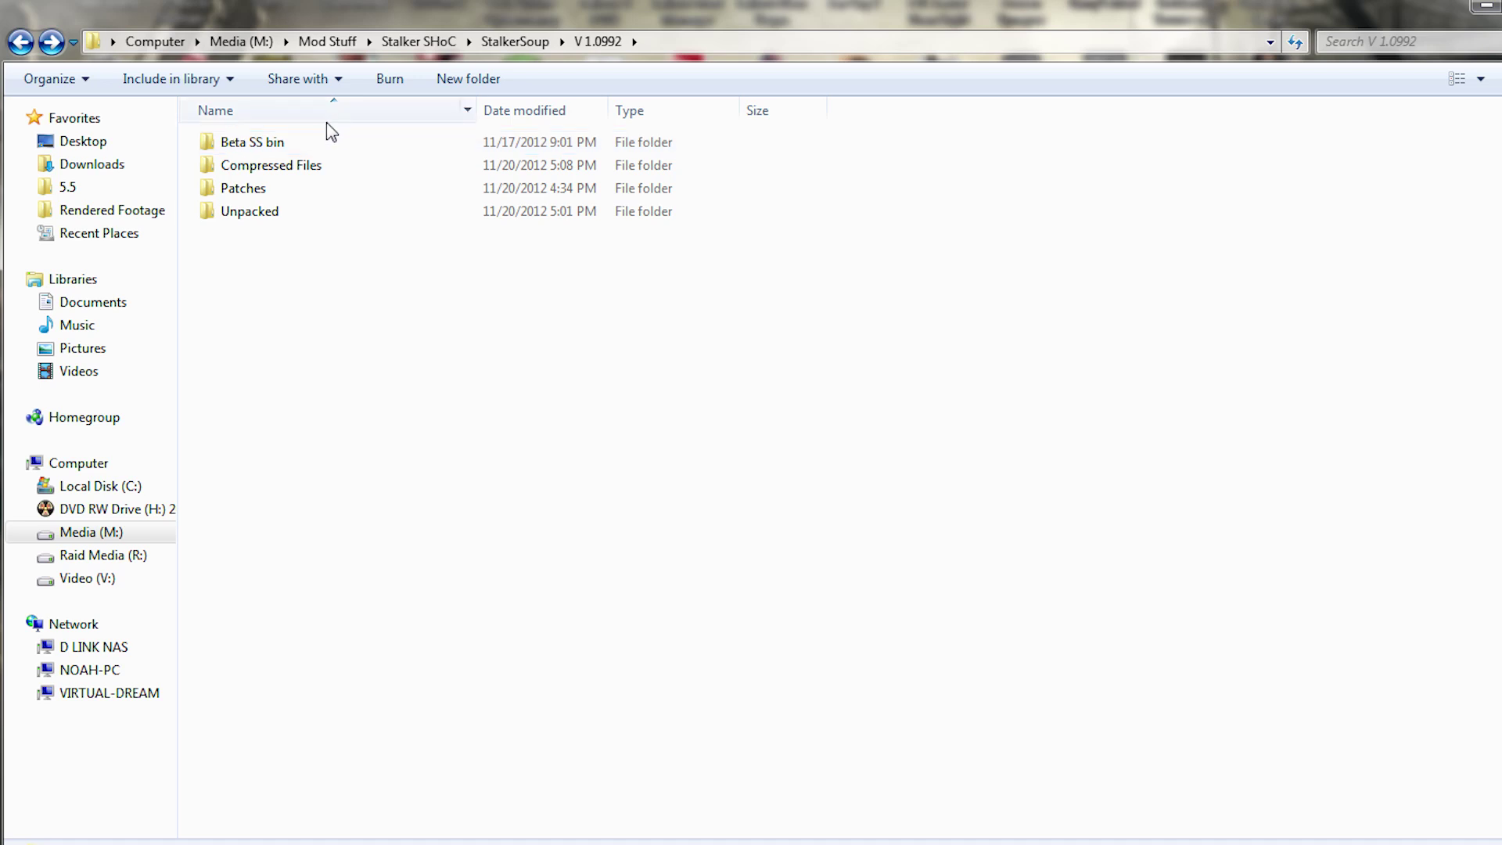
Step: Open the Compressed Files folder and select STALKERSOUP_109920.7z.001
mouse_move(274, 177)
double_click(210, 174)
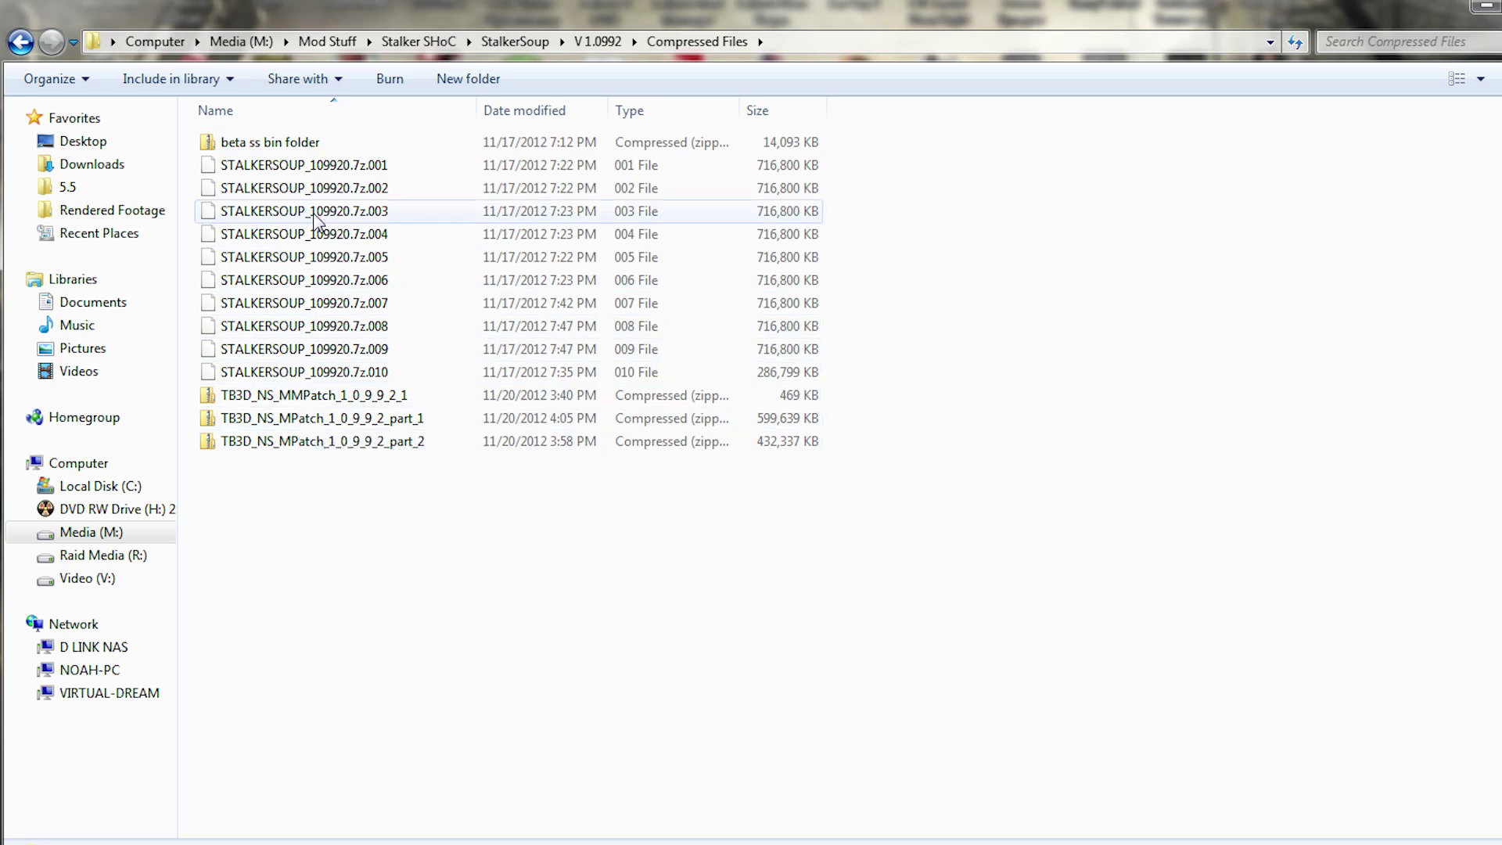
left_click(316, 167)
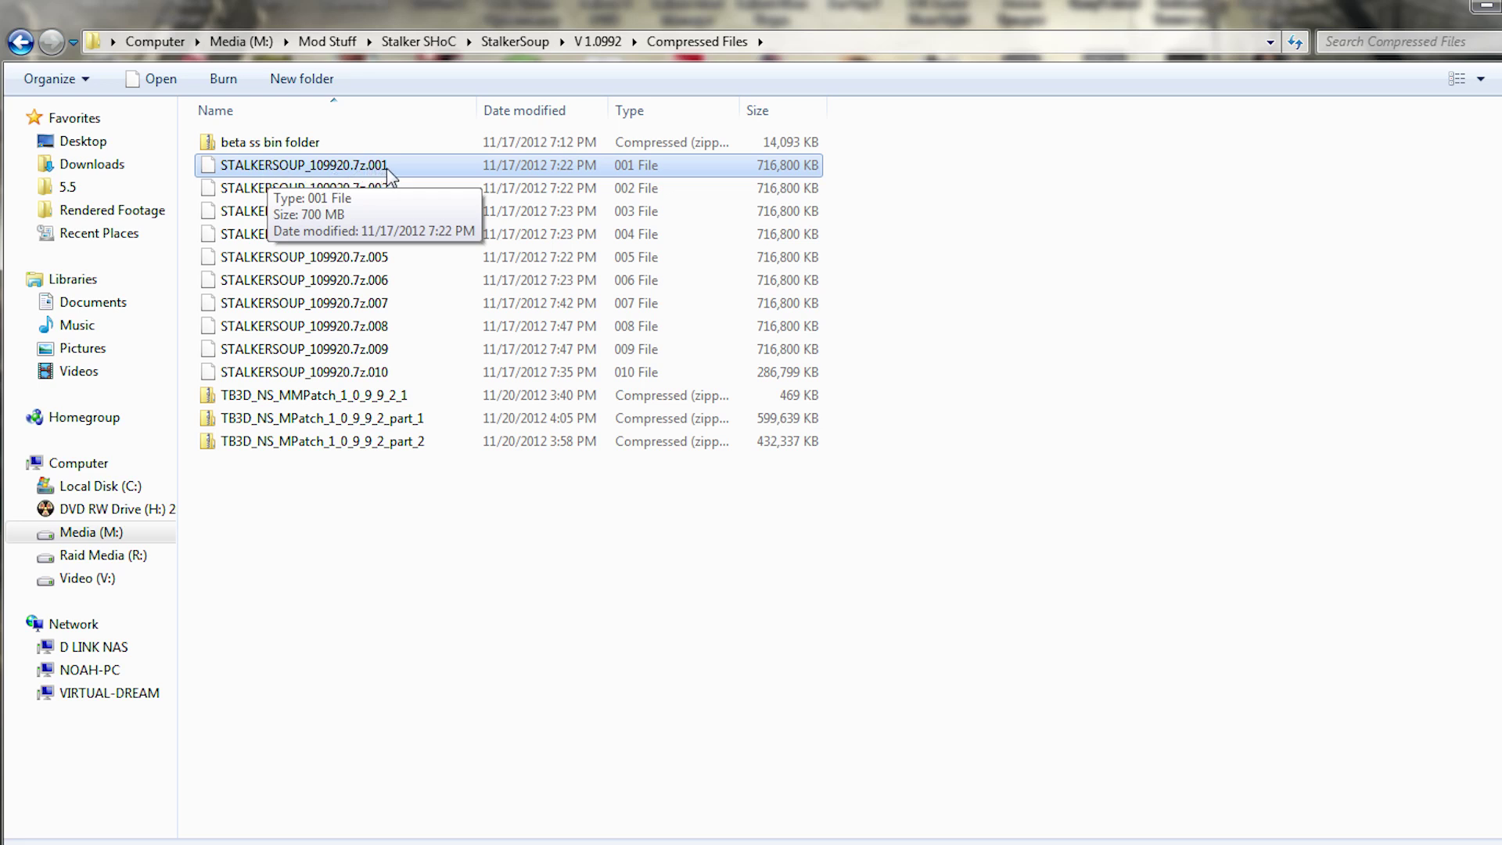
Step: Extract STALKERSOUP_109920.7z.001 with 7-Zip into a STALKERSOUP_109920 folder
right_click(265, 166)
mouse_move(376, 208)
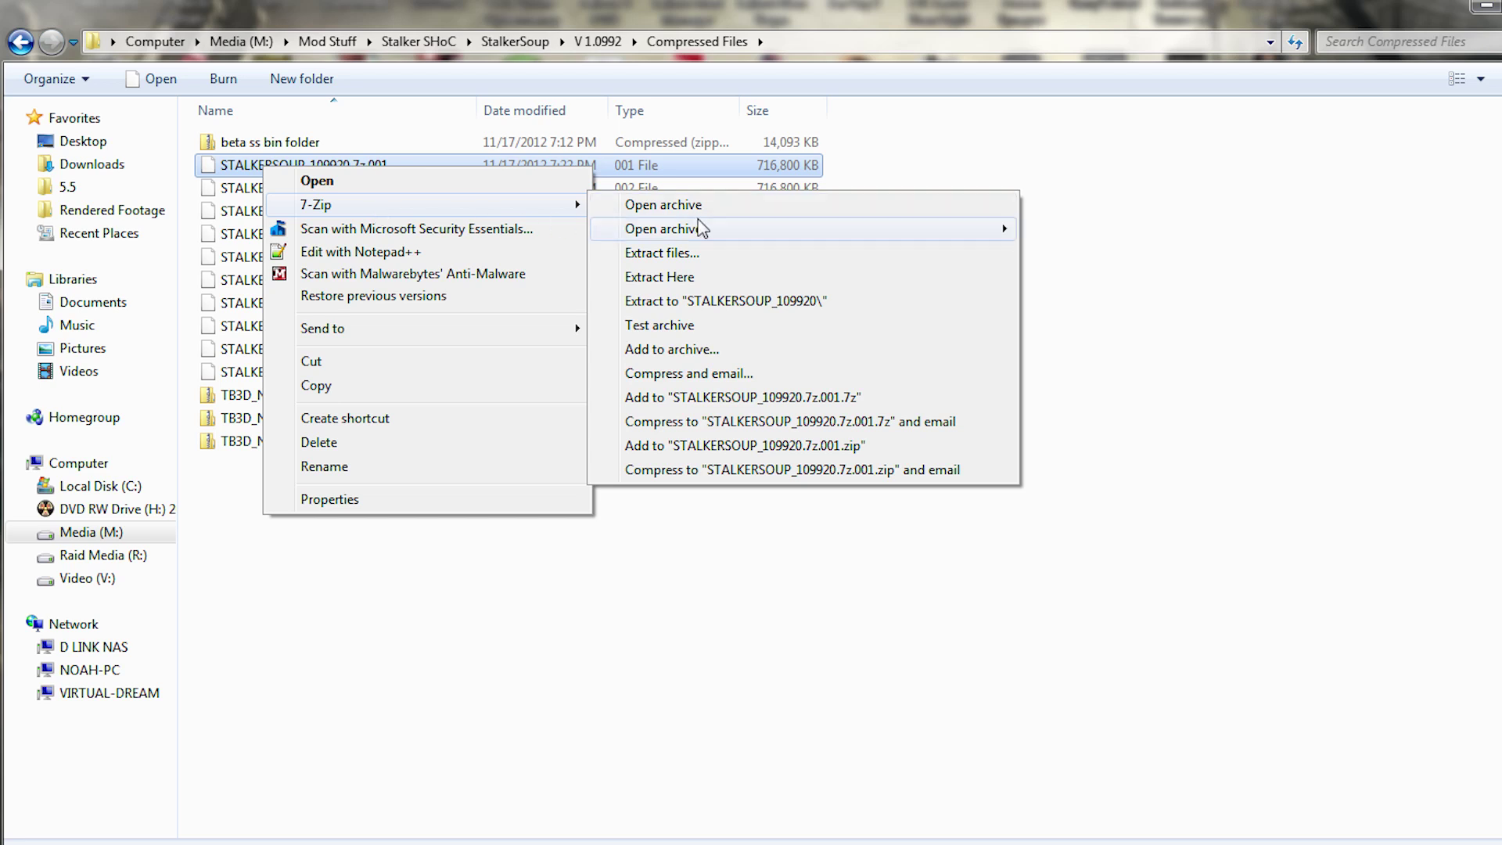
left_click(689, 255)
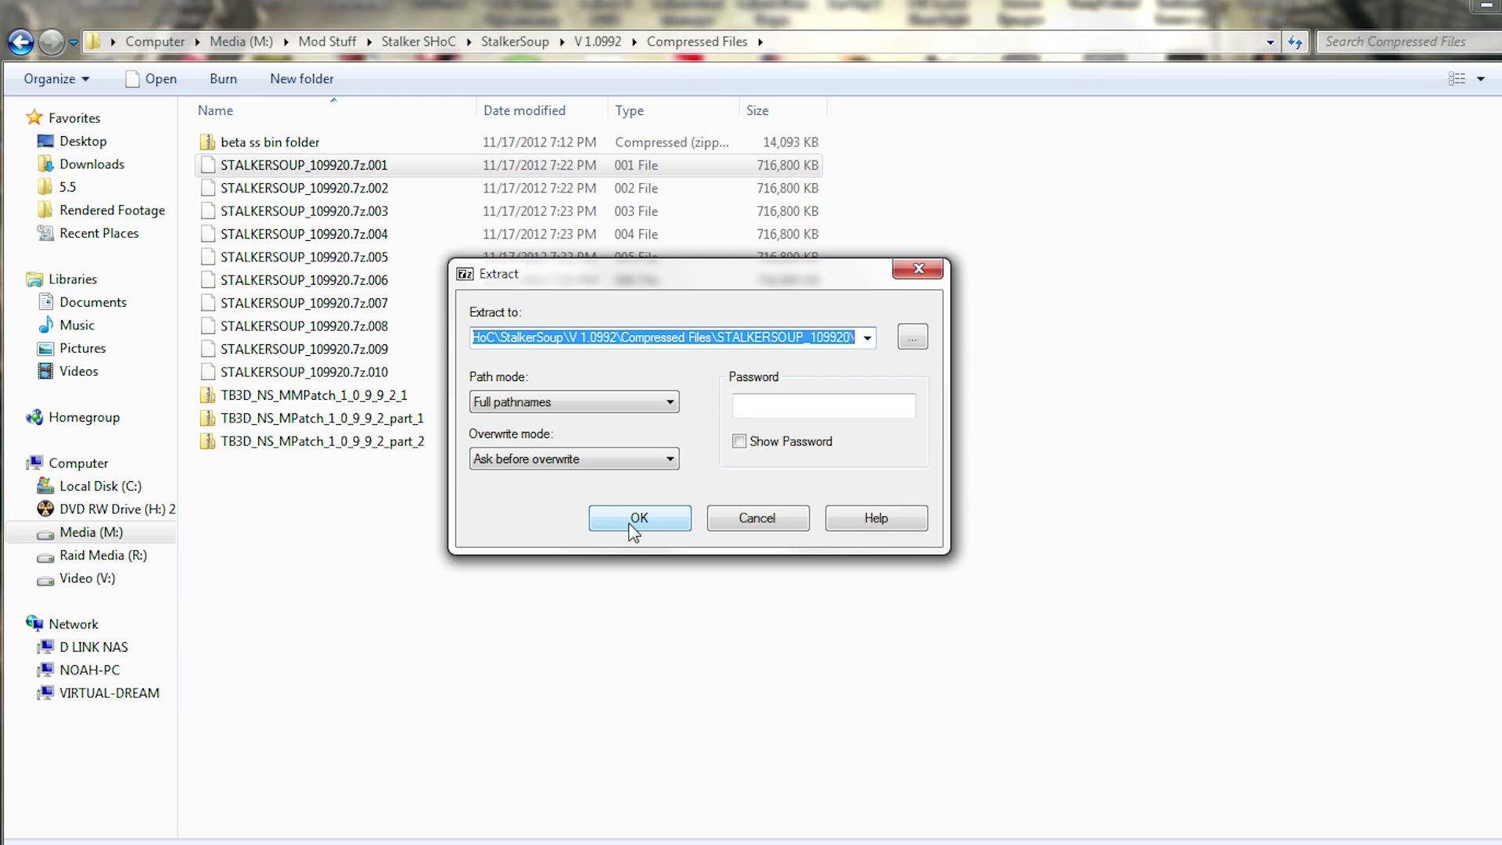
left_click(757, 518)
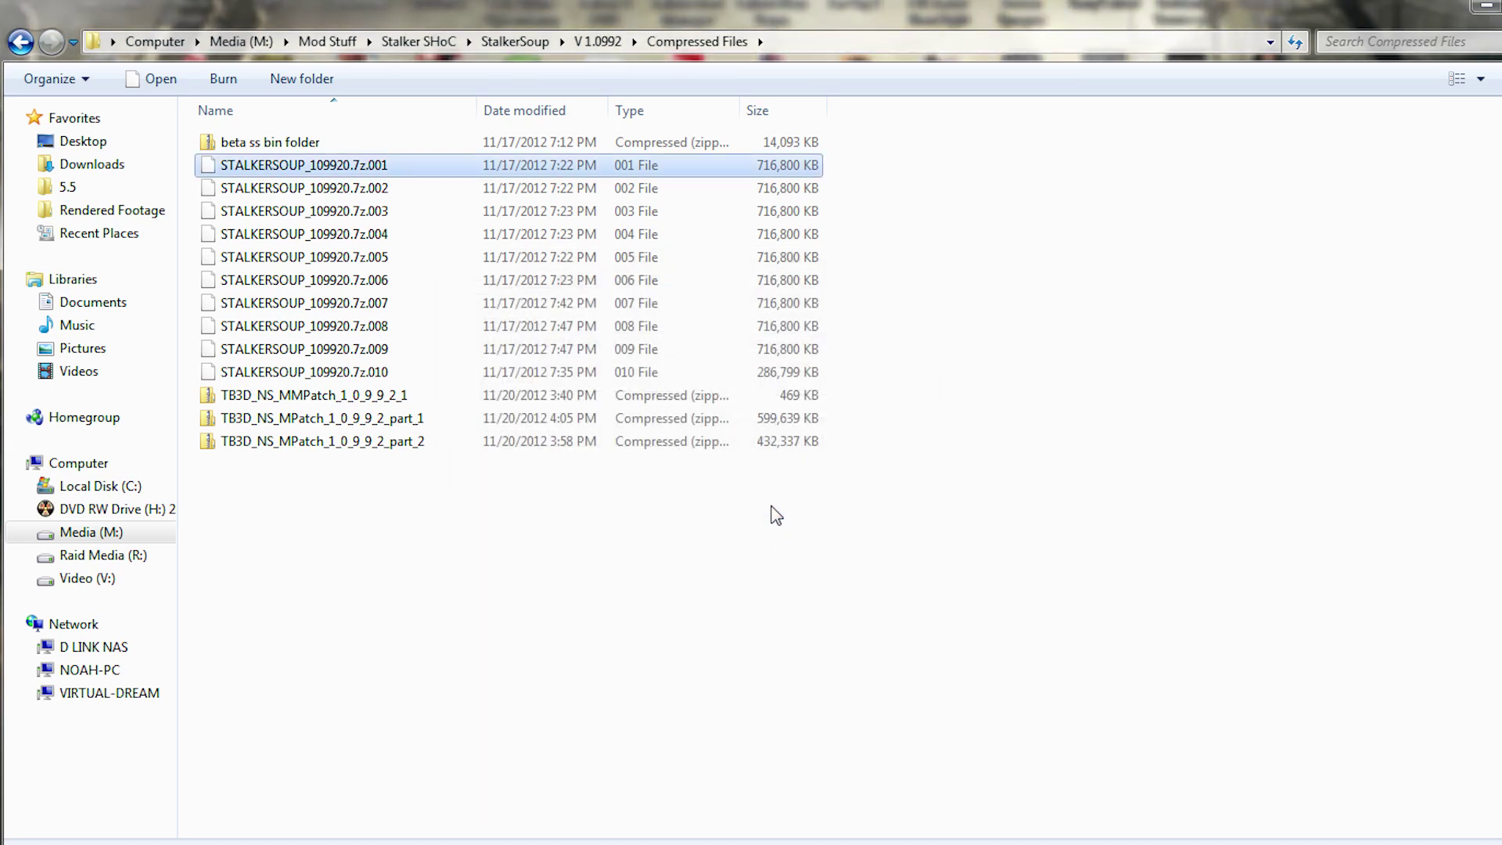
Step: Review the archive parts .002 through .010 and the first part, then clear the selection
left_click(368, 189)
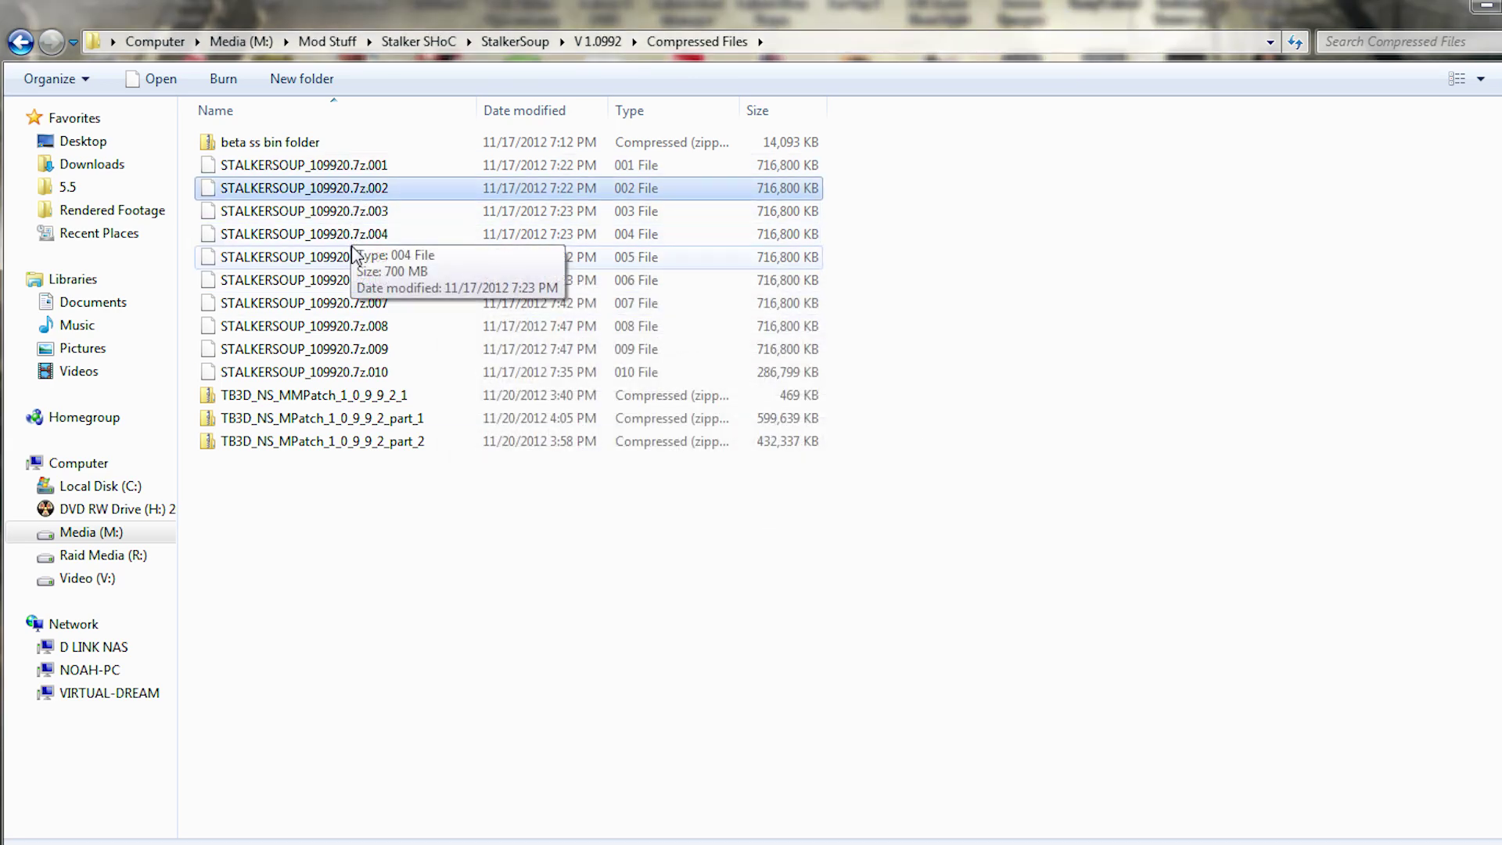
left_click(358, 372)
left_click(369, 166)
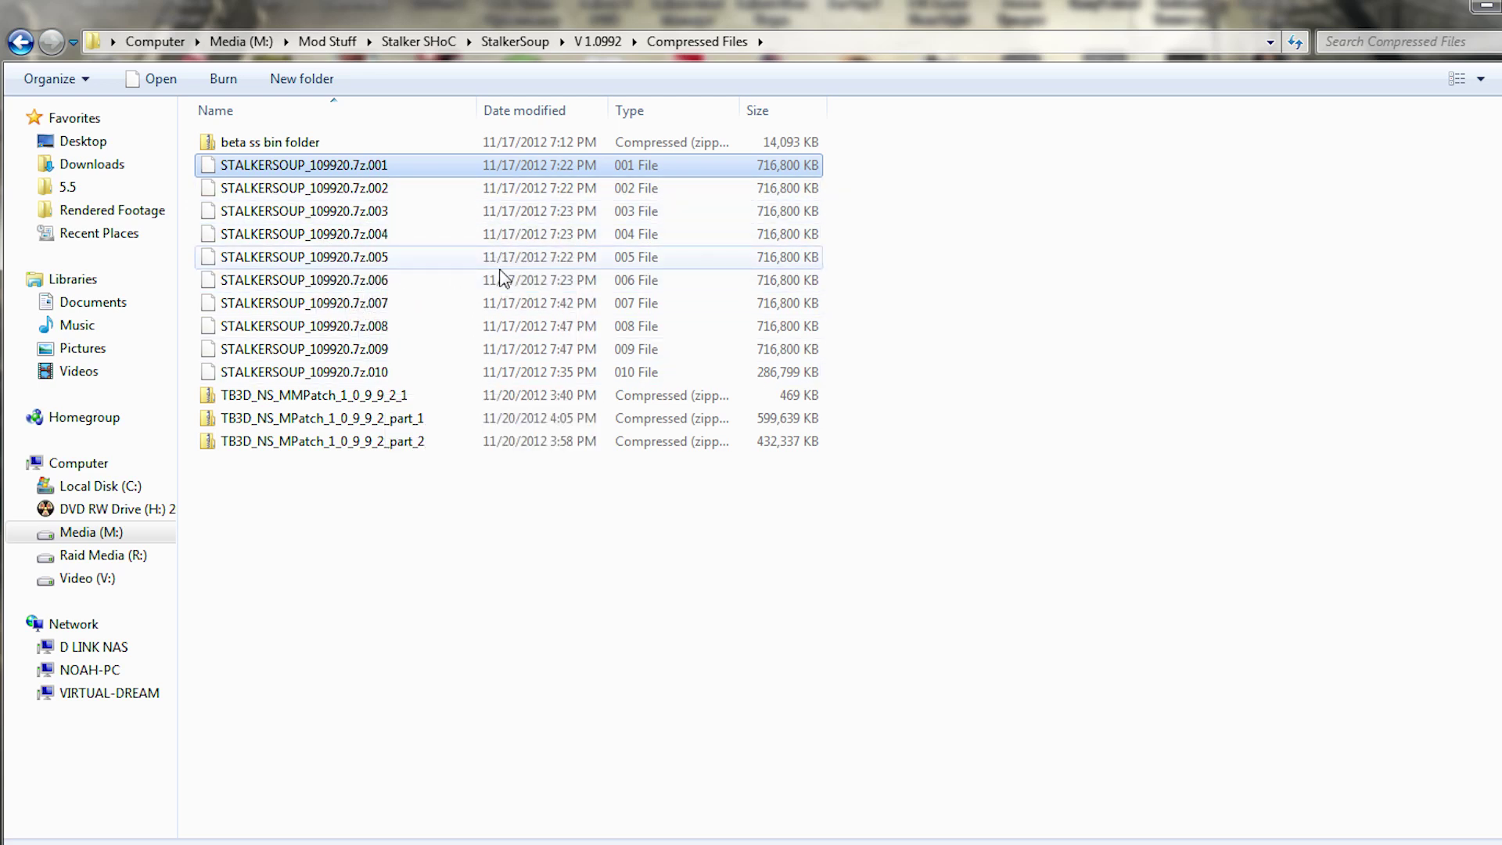
left_click(882, 160)
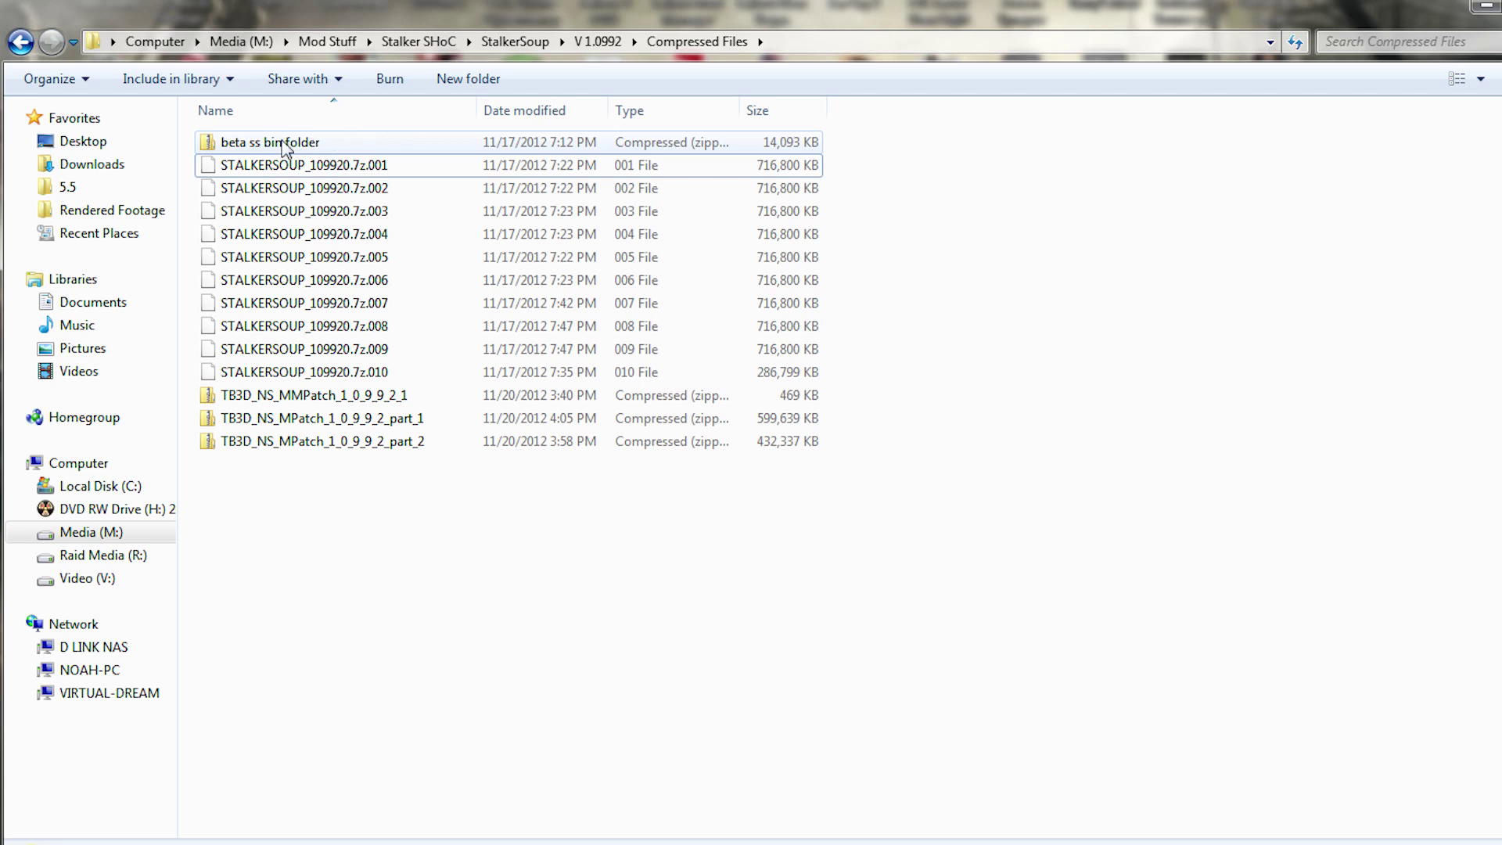
Step: Select the beta ss bin folder zip, then show the Unpacked folder with StalkerSoup 1.0.9.9.2 DB
left_click(264, 147)
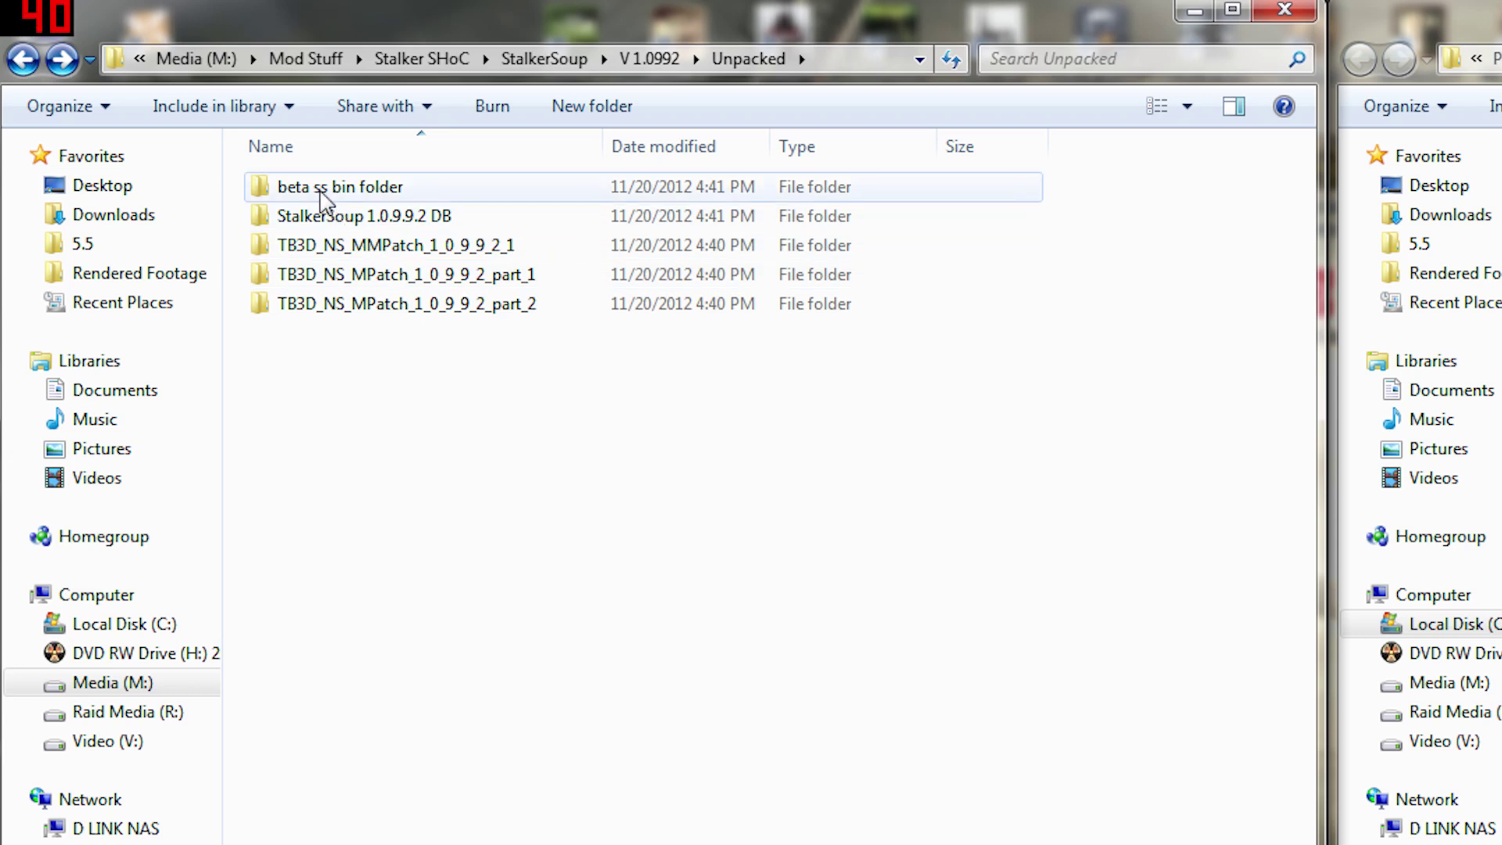
mouse_move(310, 227)
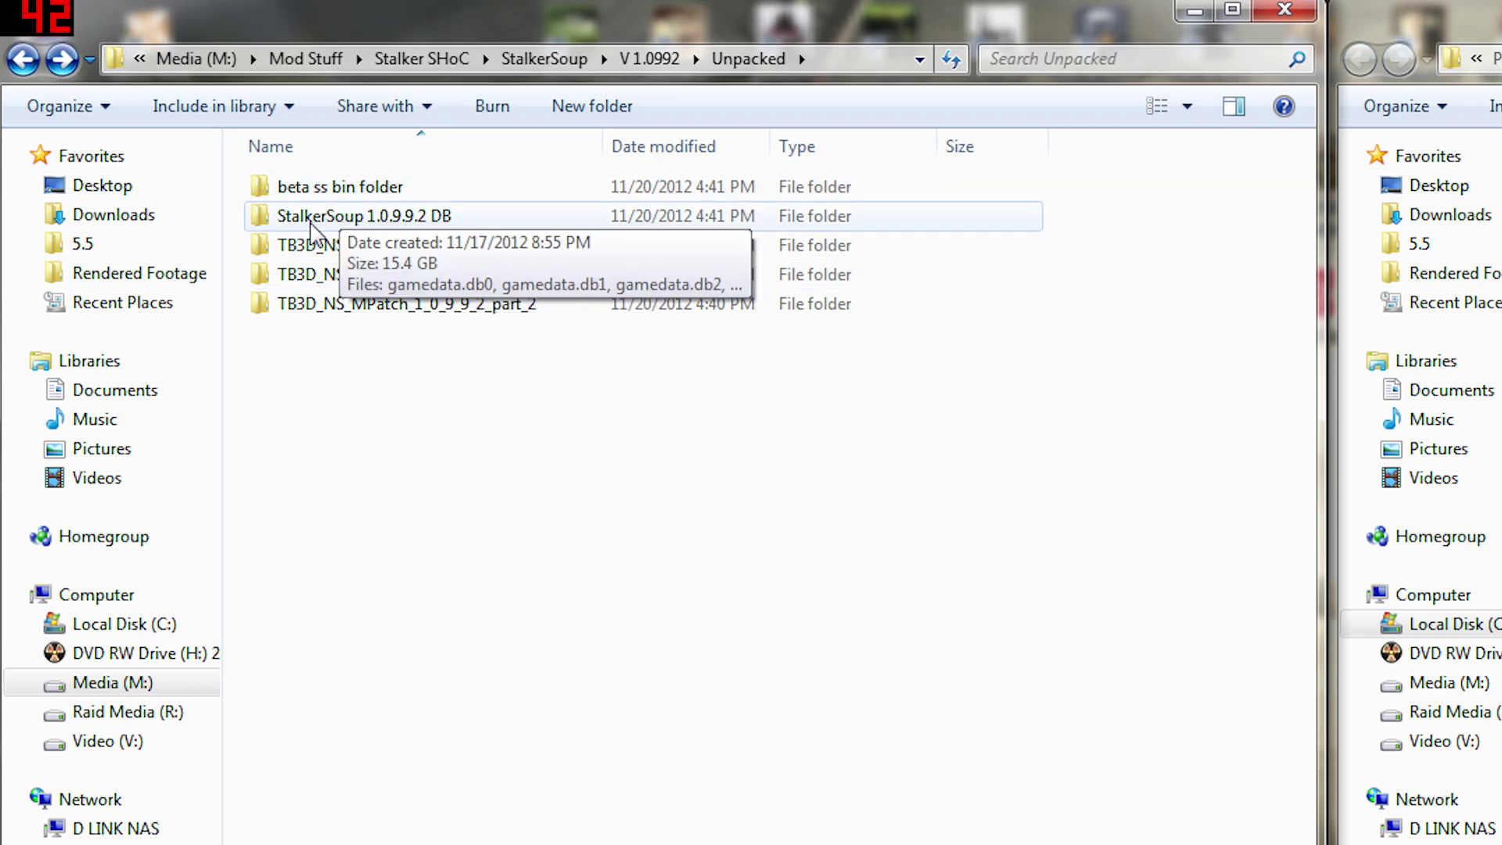
Step: Open the StalkerSoup 1.0.9.9.2 DB folder to show its 18 gamedata files beside the Steam install folder
double_click(391, 222)
left_click(371, 191)
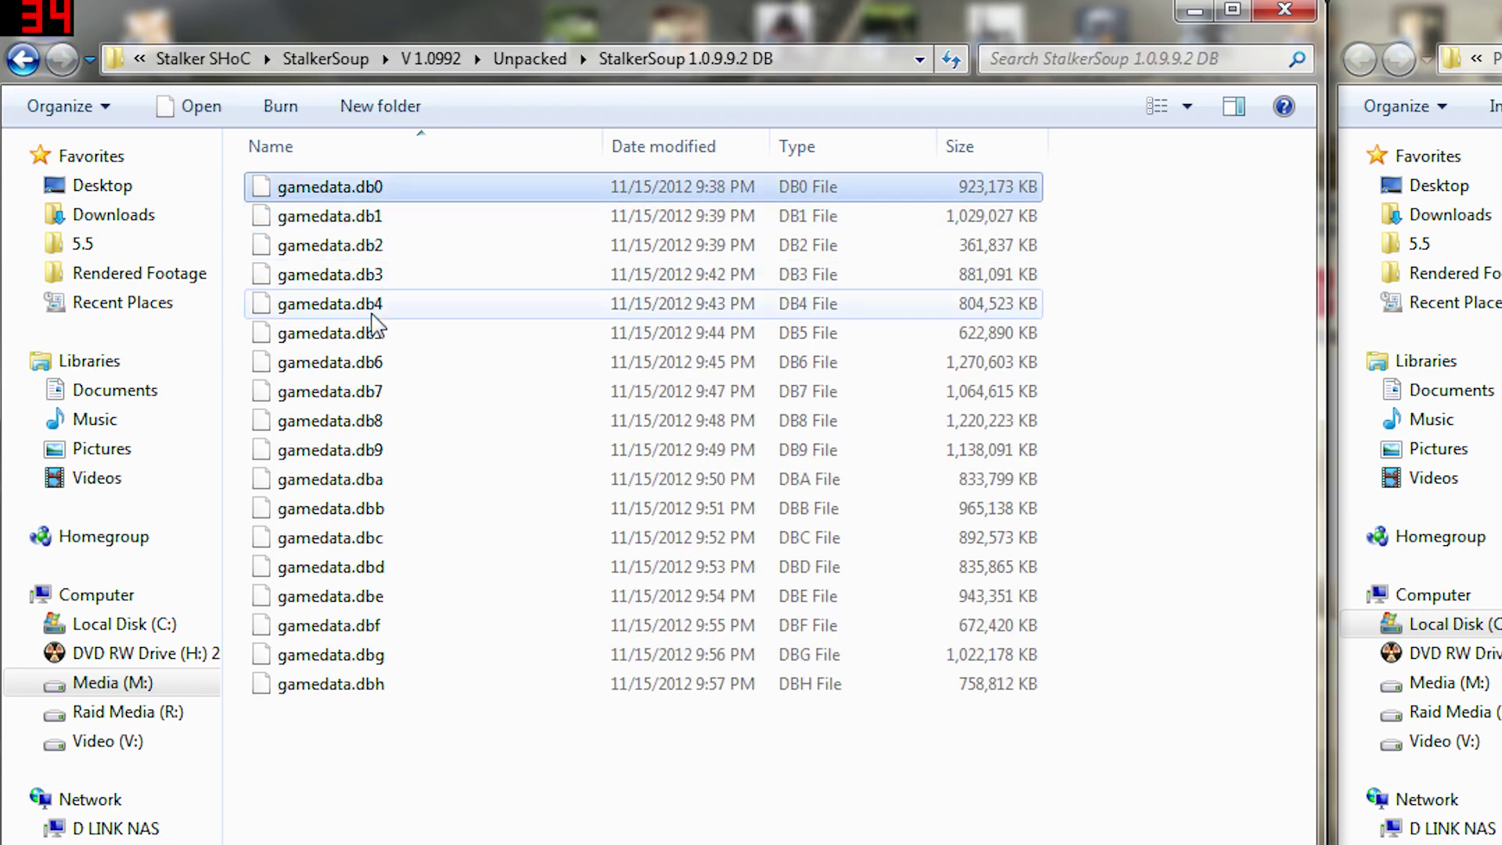
key("BackSpace")
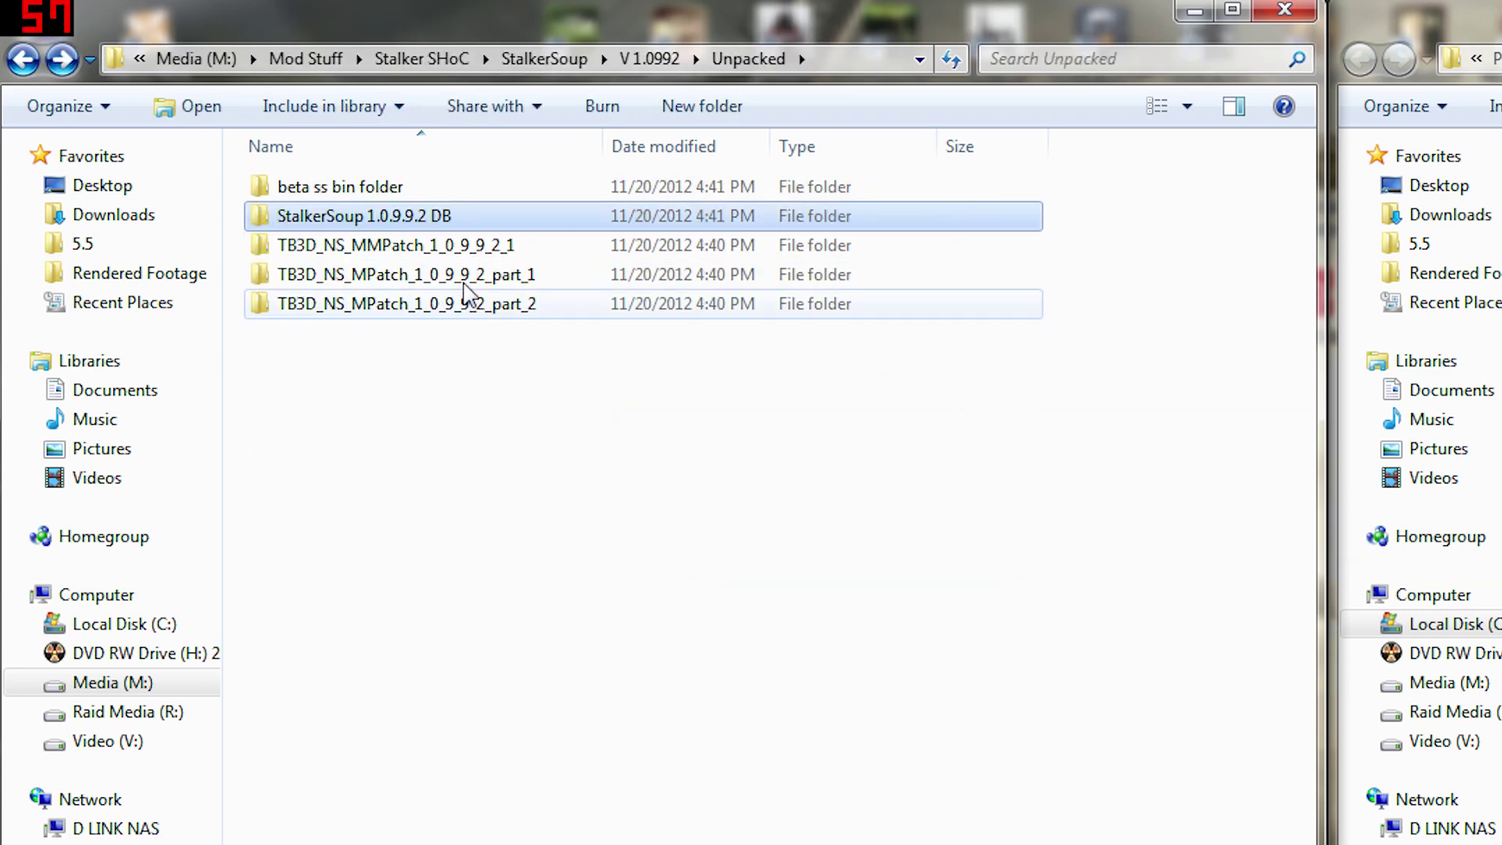
left_click(520, 416)
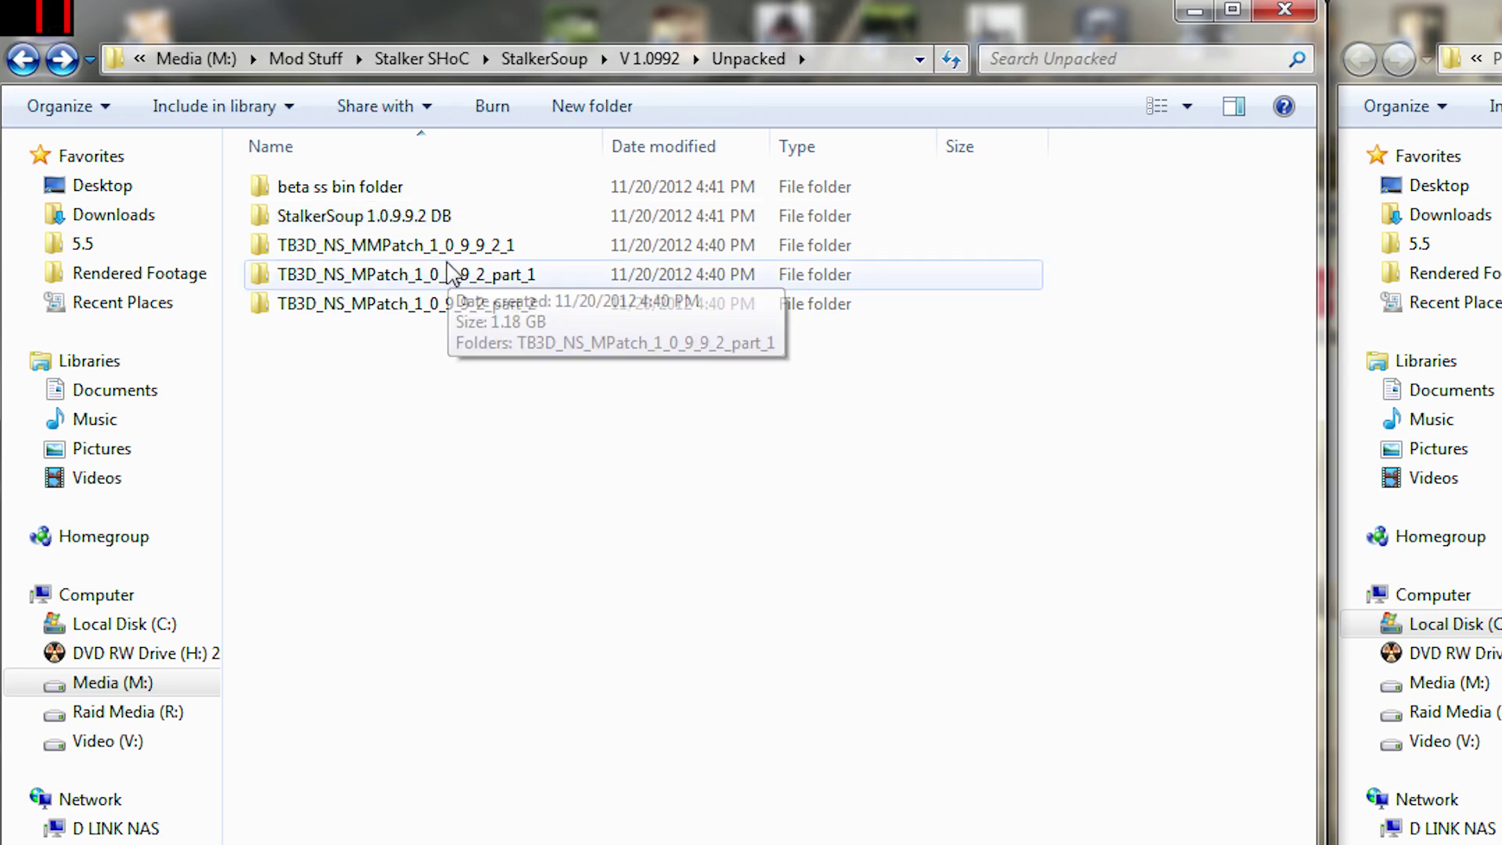
double_click(312, 219)
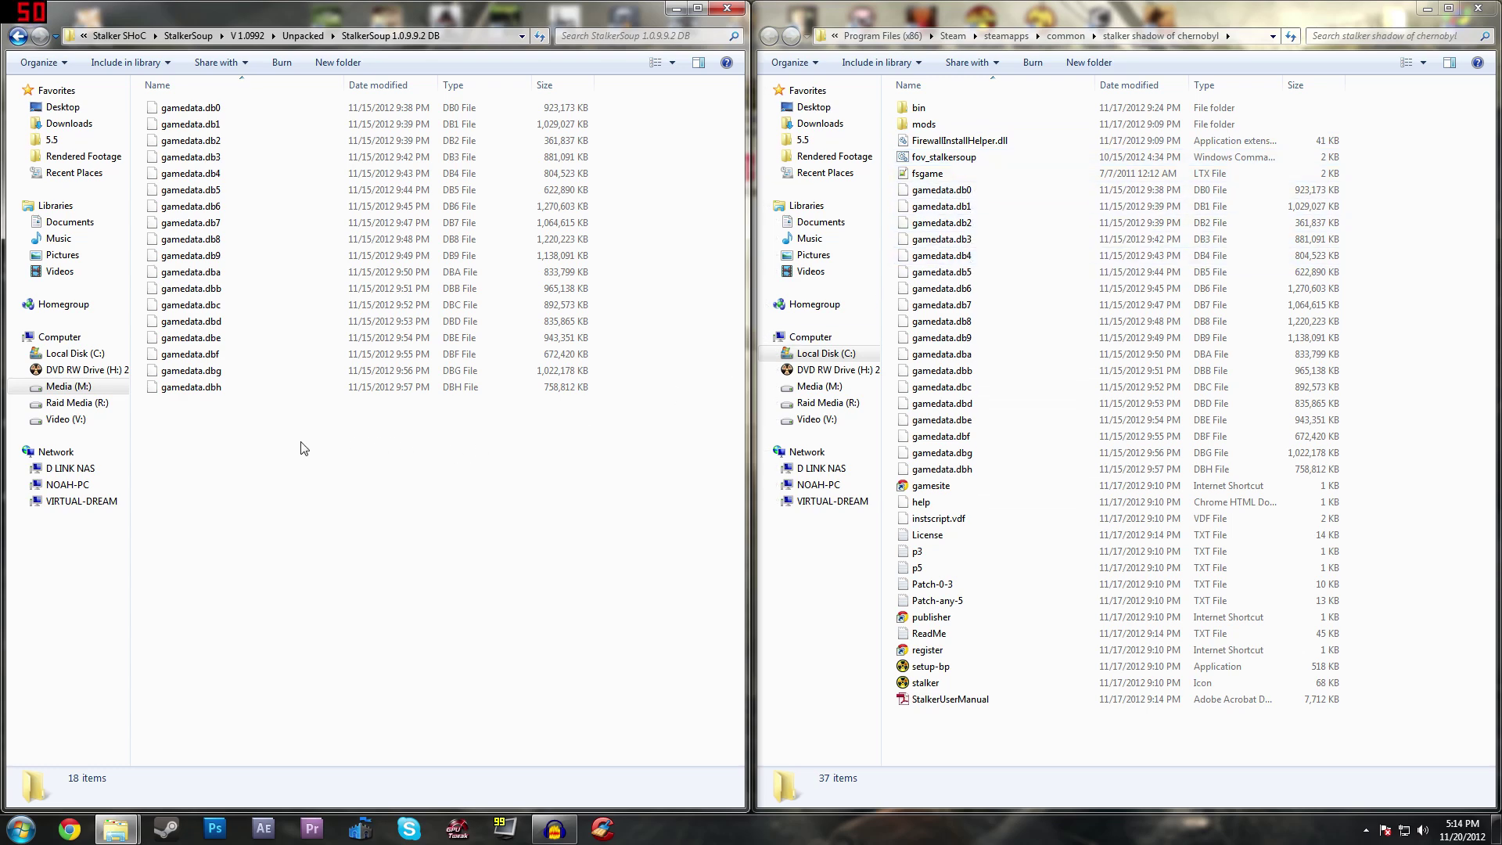
left_click(220, 112)
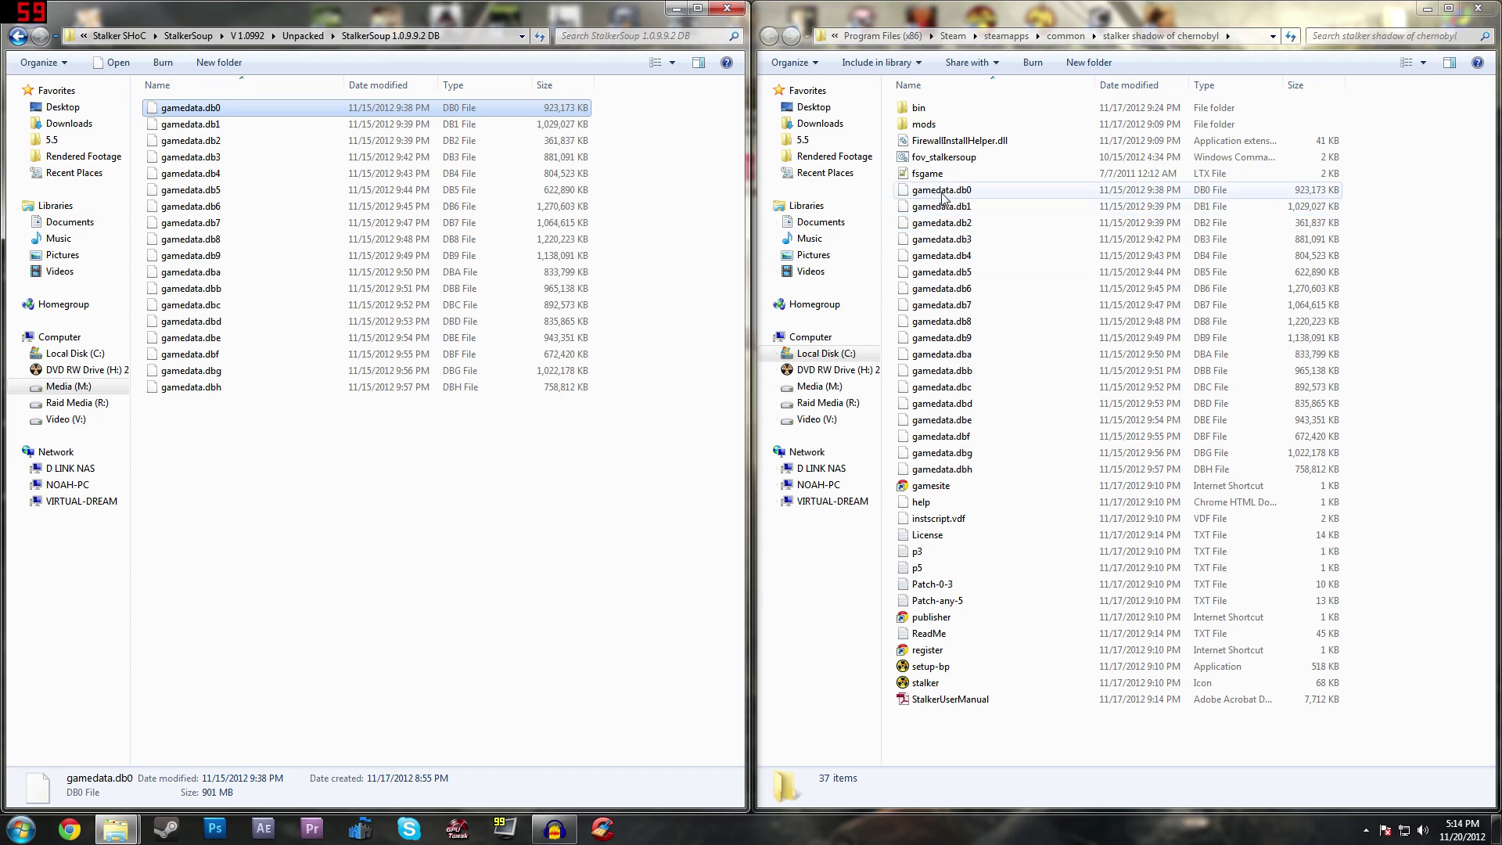
left_click(1424, 182)
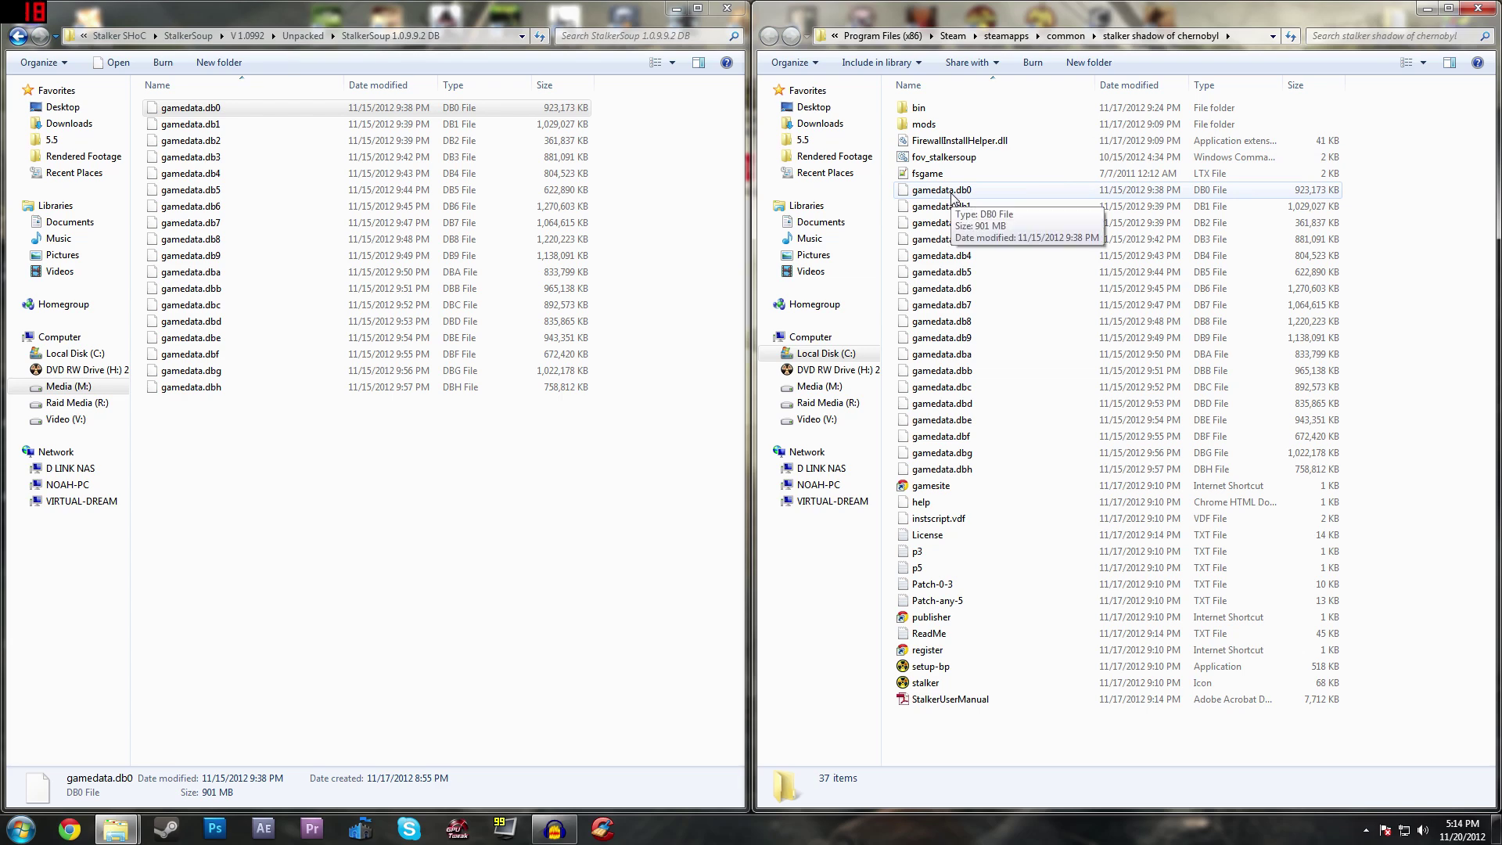
left_click(909, 192)
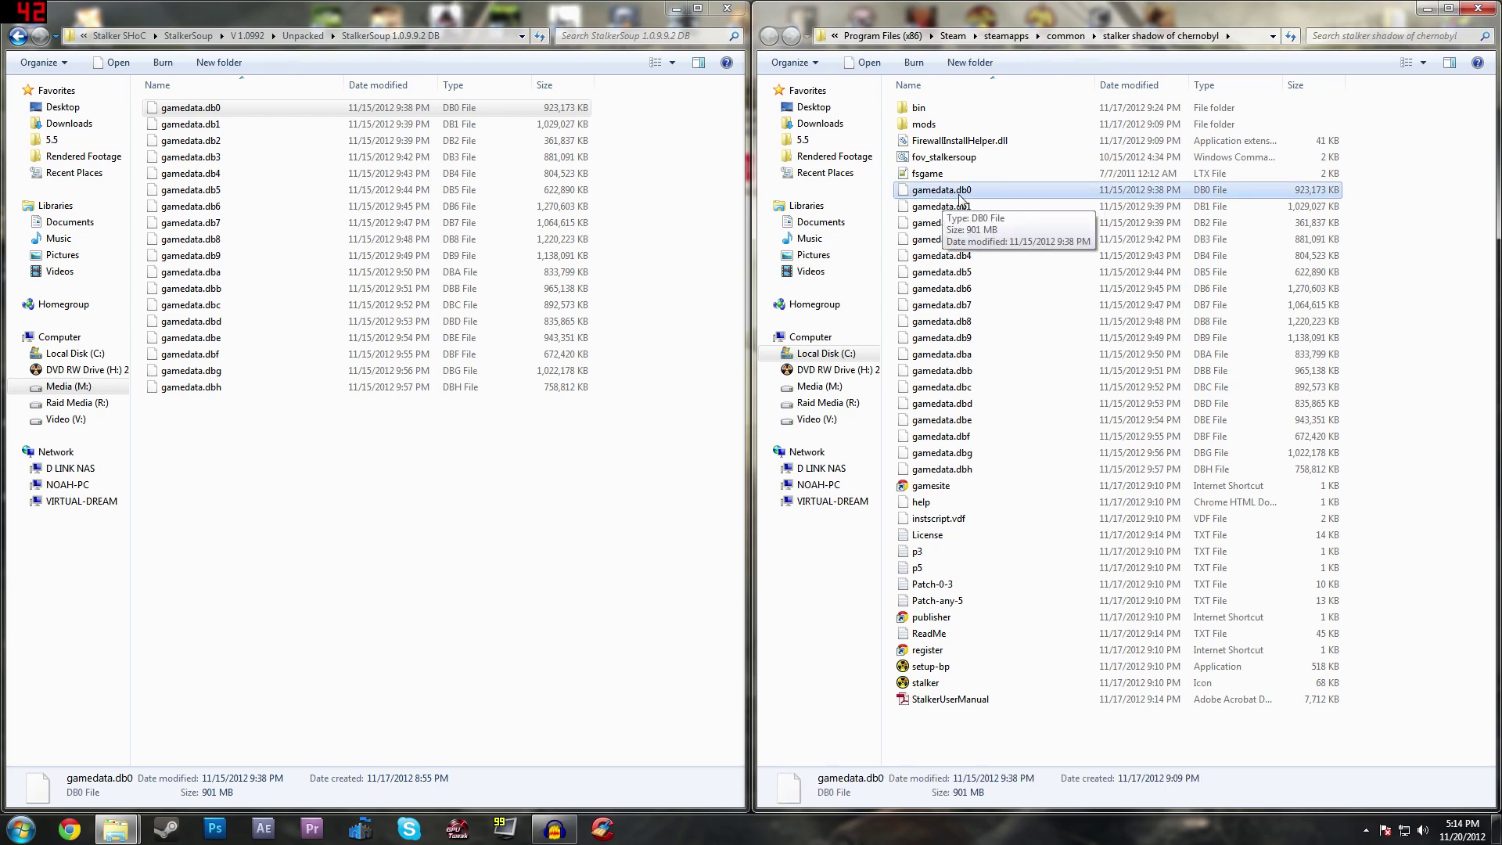
left_click(686, 179)
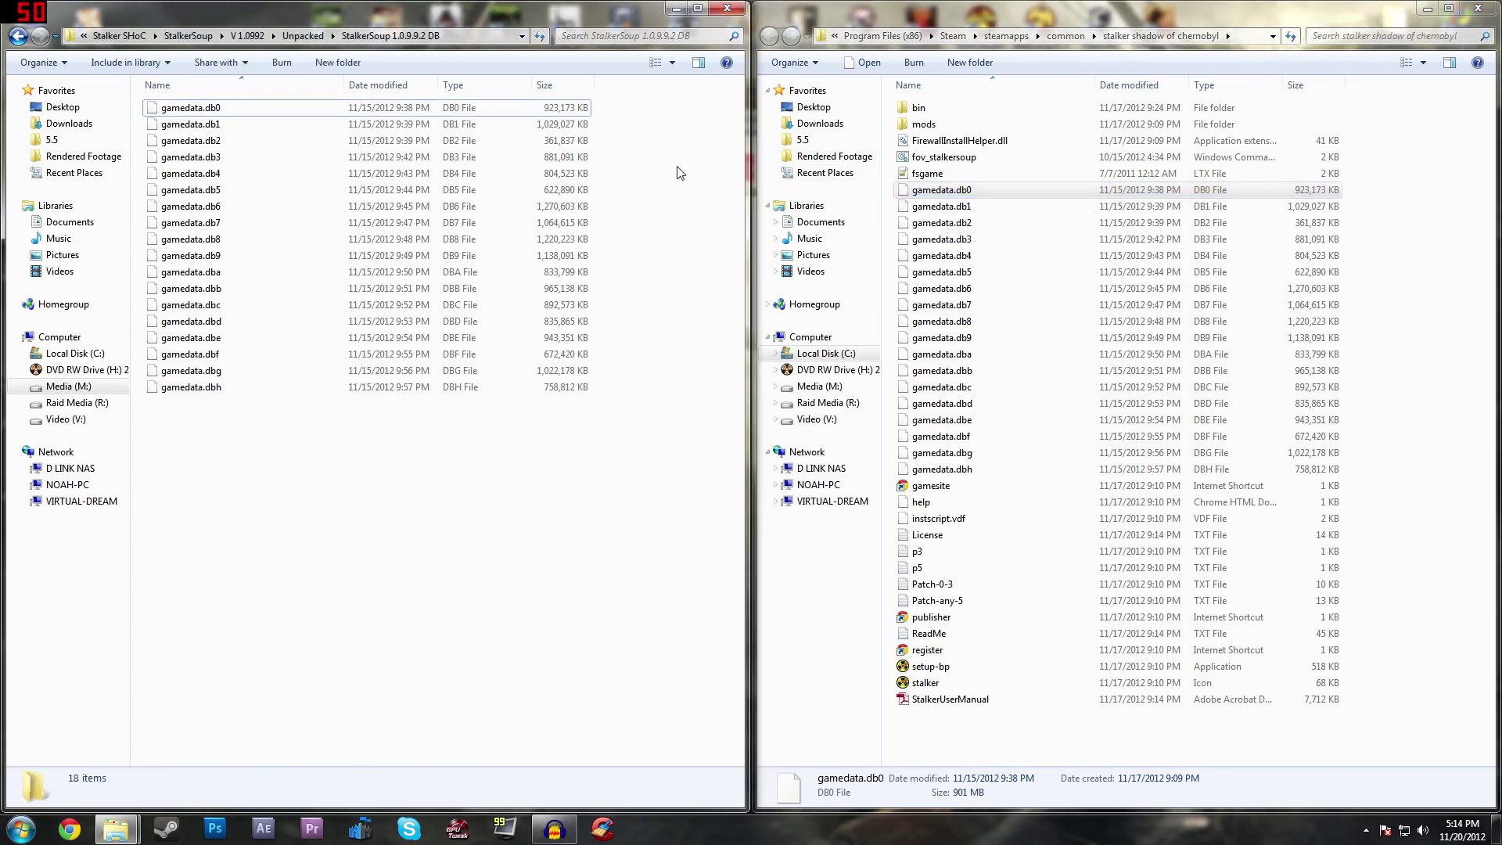
left_click(1382, 200)
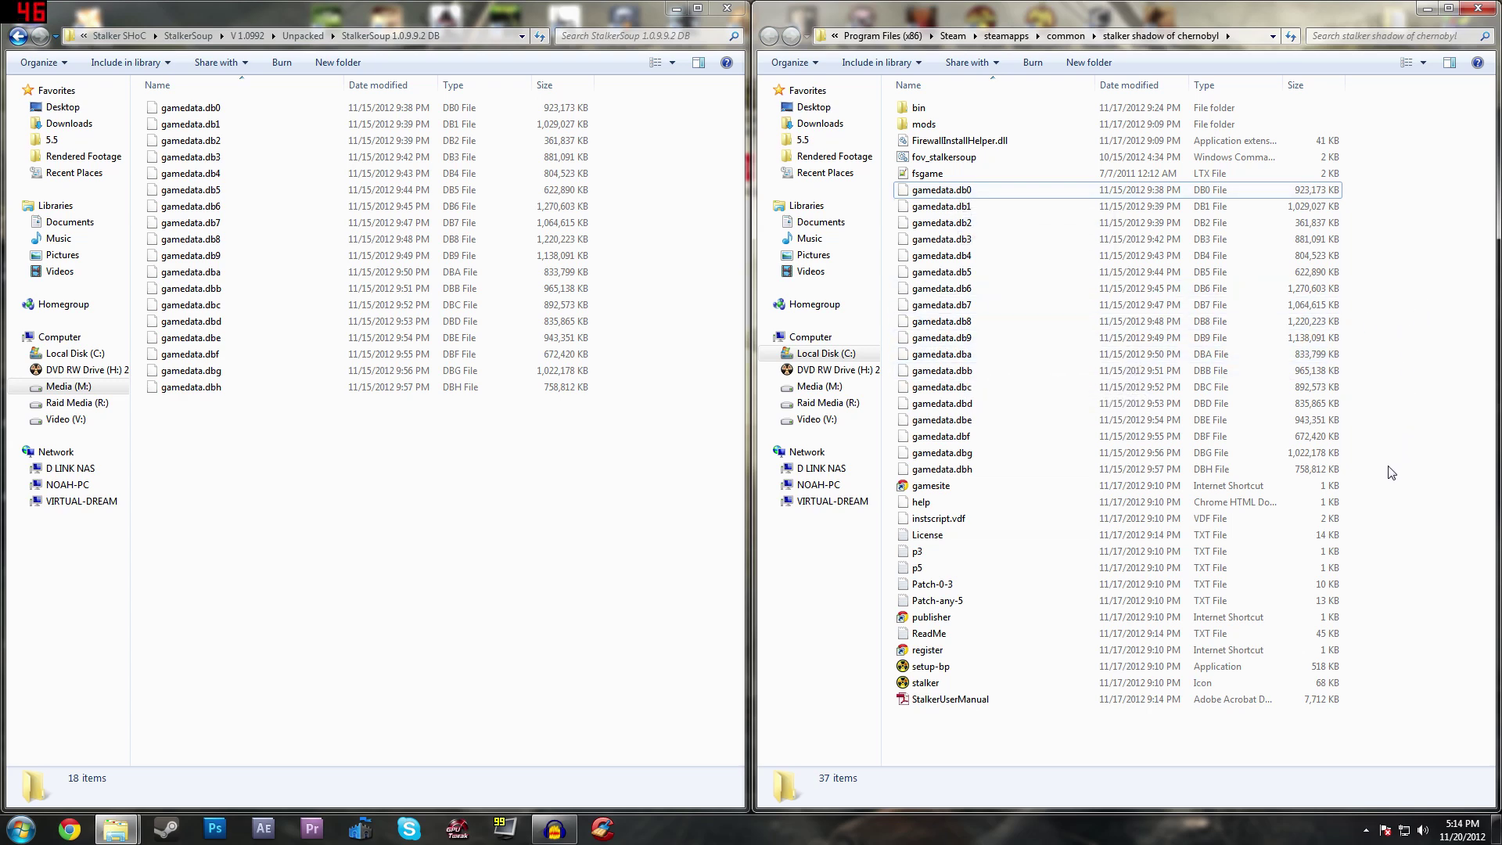
Step: Copy the 18 gamedata files into the Steam install folder with Copy and Replace, then return to Unpacked
left_click_drag(210, 417, 201, 112)
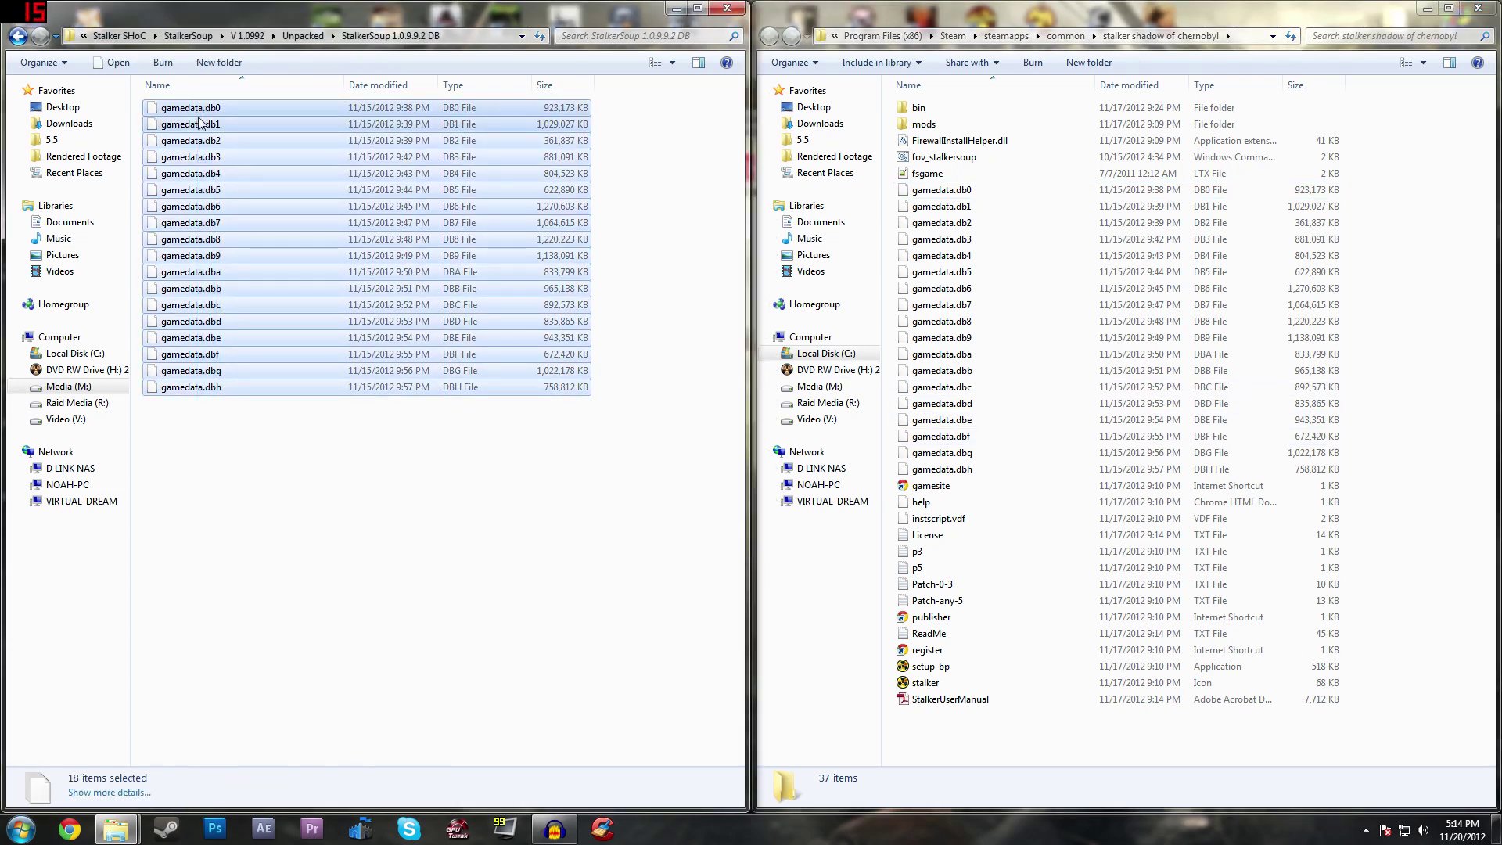
left_click(1417, 309)
key("ctrl+v")
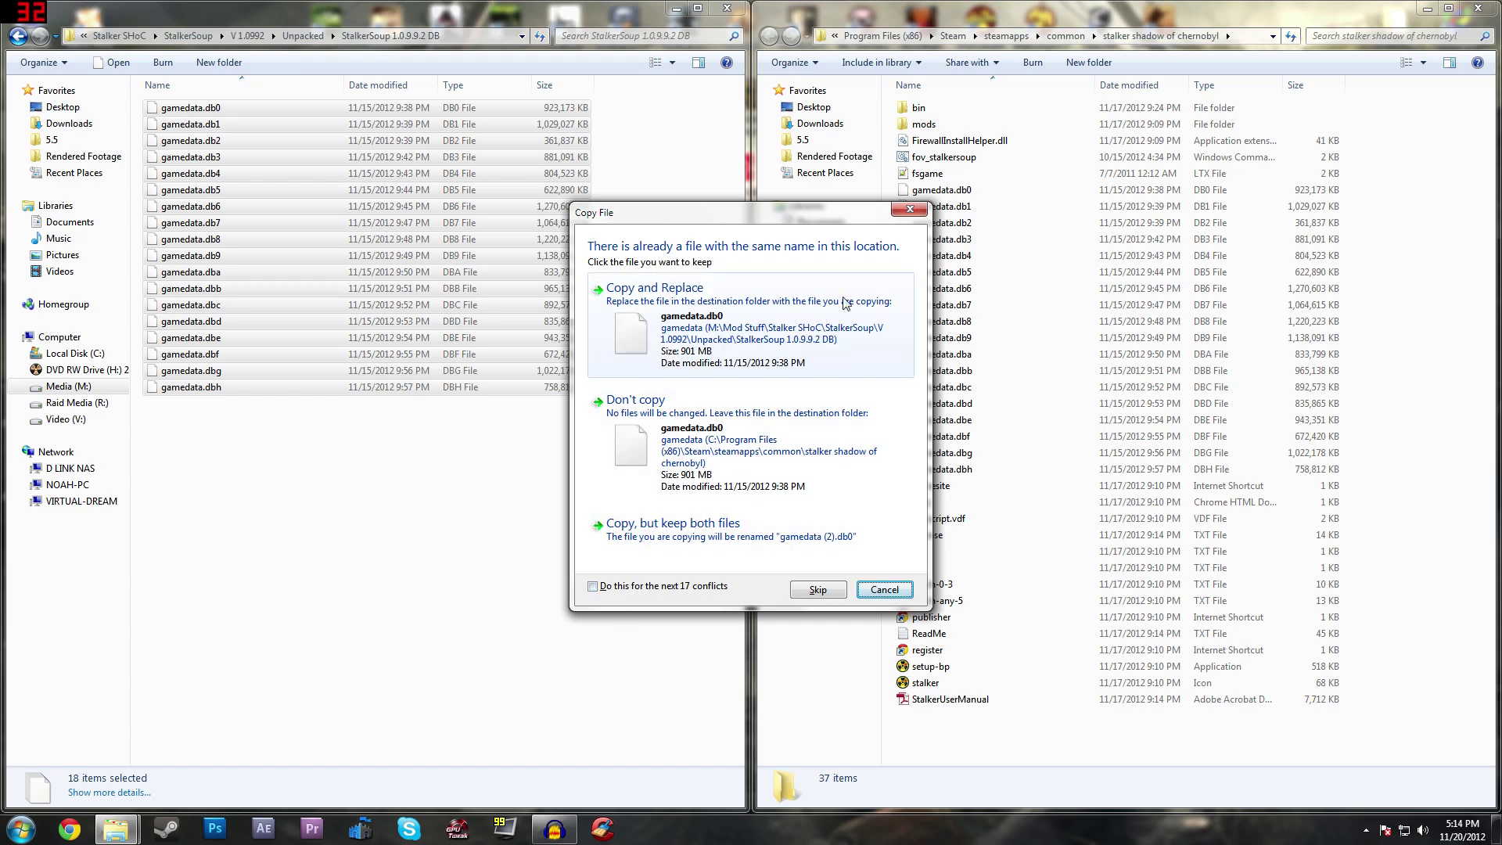
left_click(889, 338)
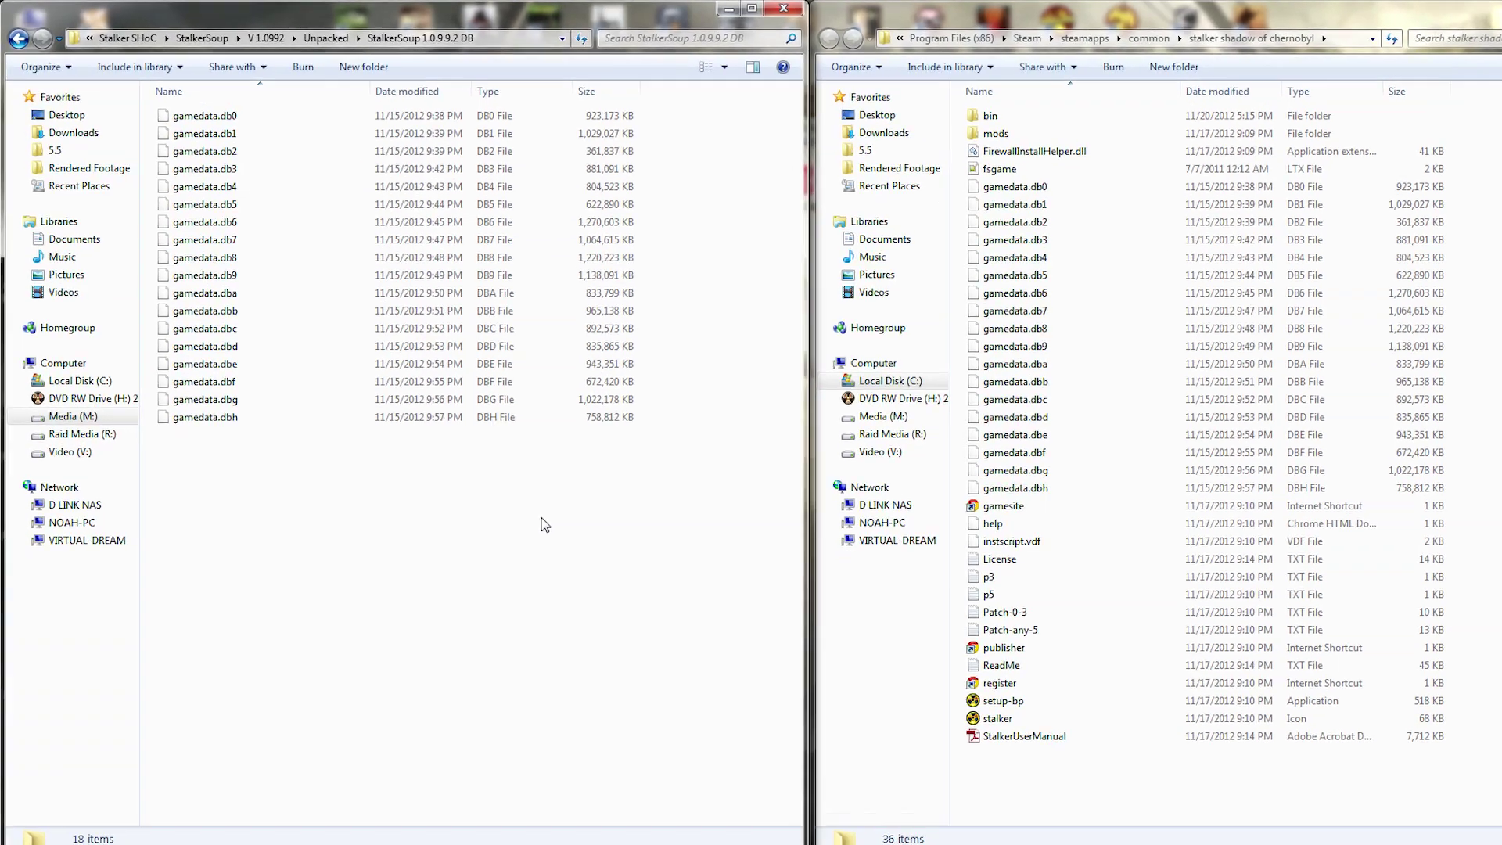
key("BackSpace")
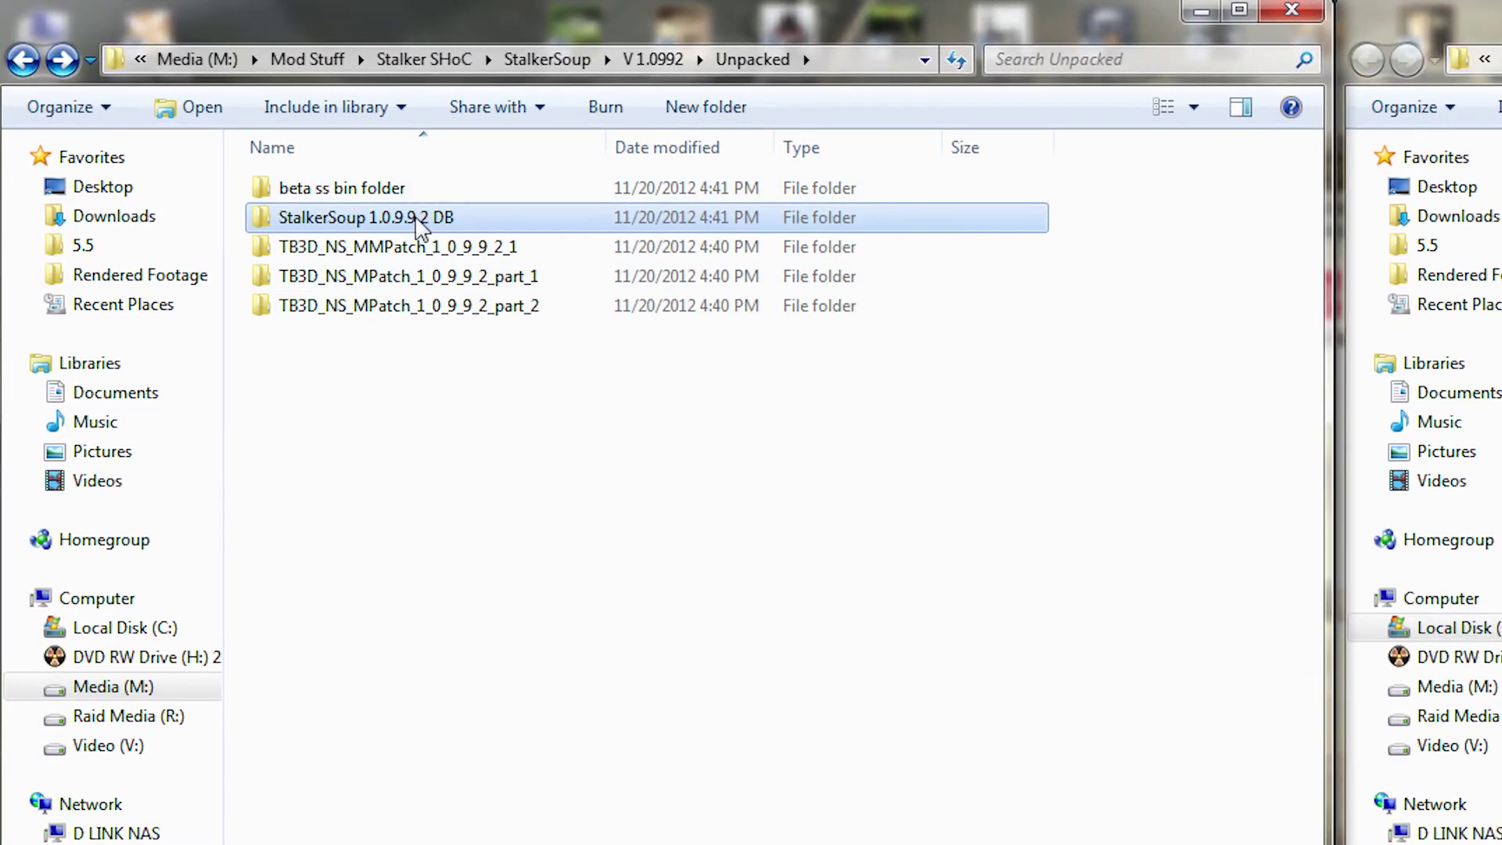
Step: Open beta ss bin folder > STALKER Shadow of Chernobyl and duplicate the install's bin as bin - Copy
double_click(392, 191)
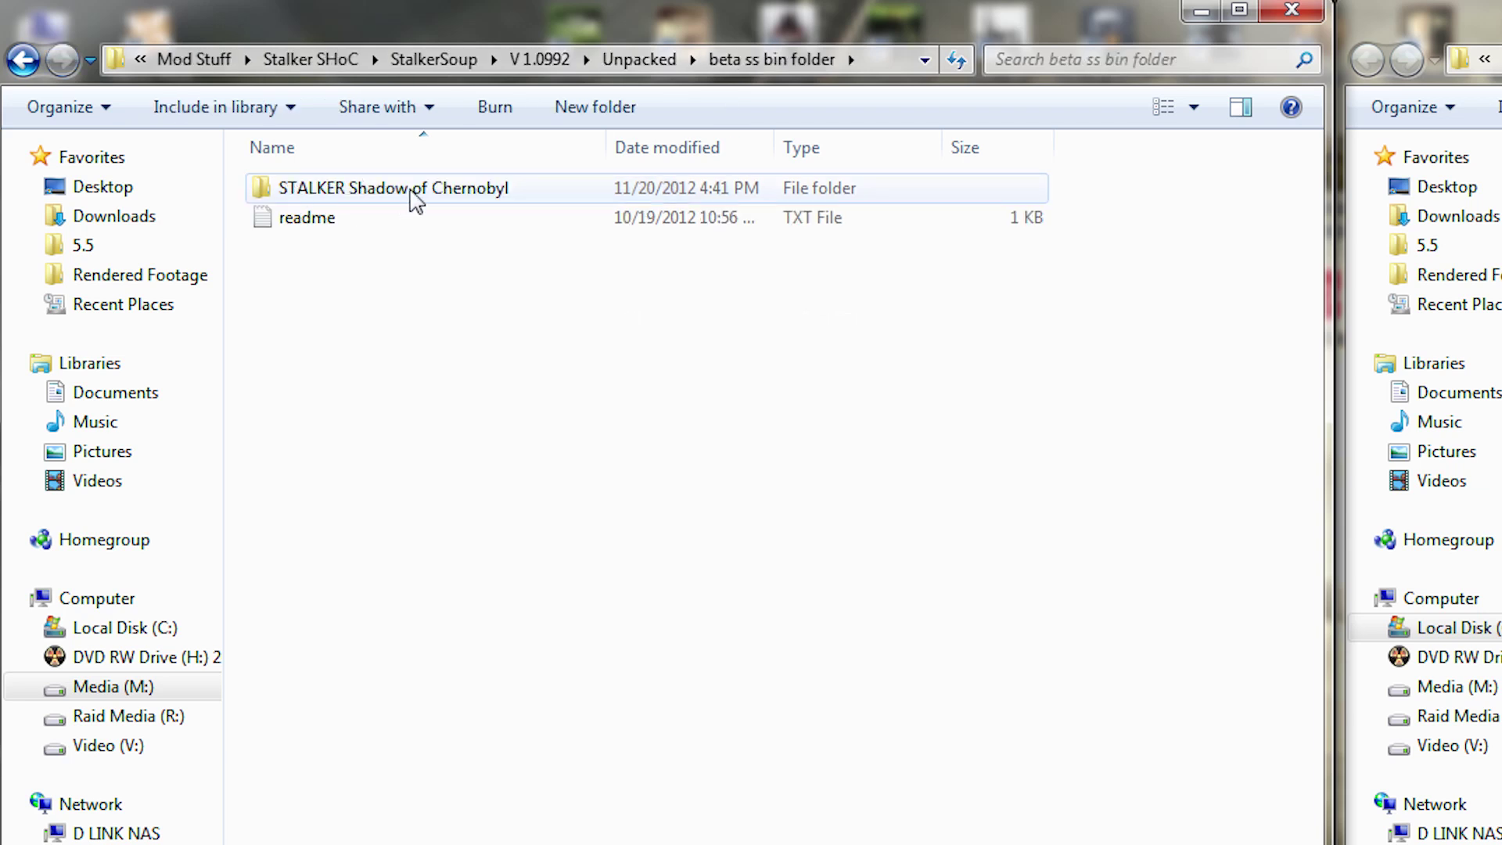
double_click(447, 202)
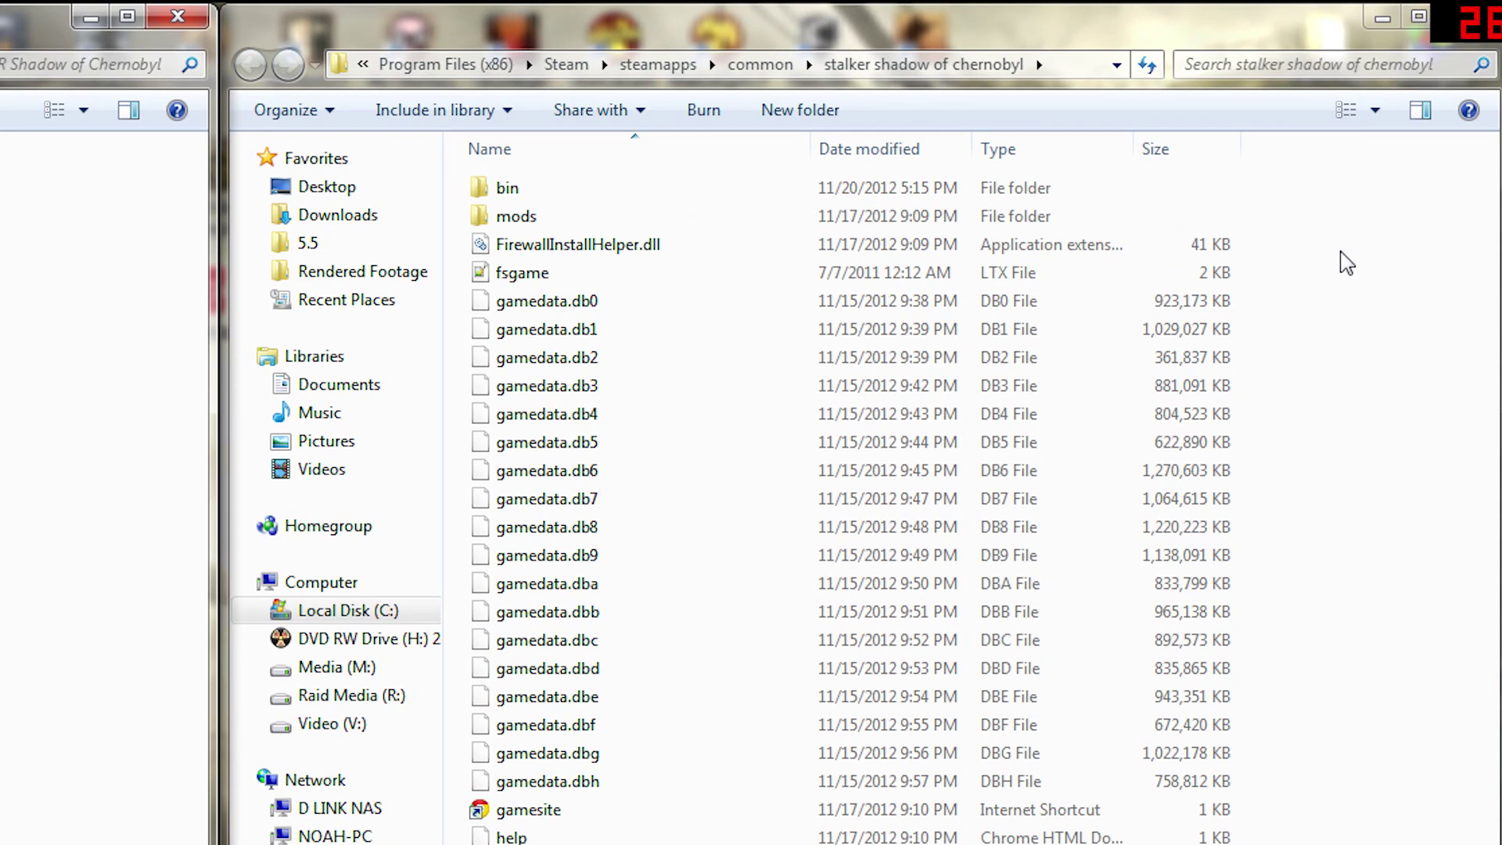
left_click(1345, 262)
left_click(559, 191)
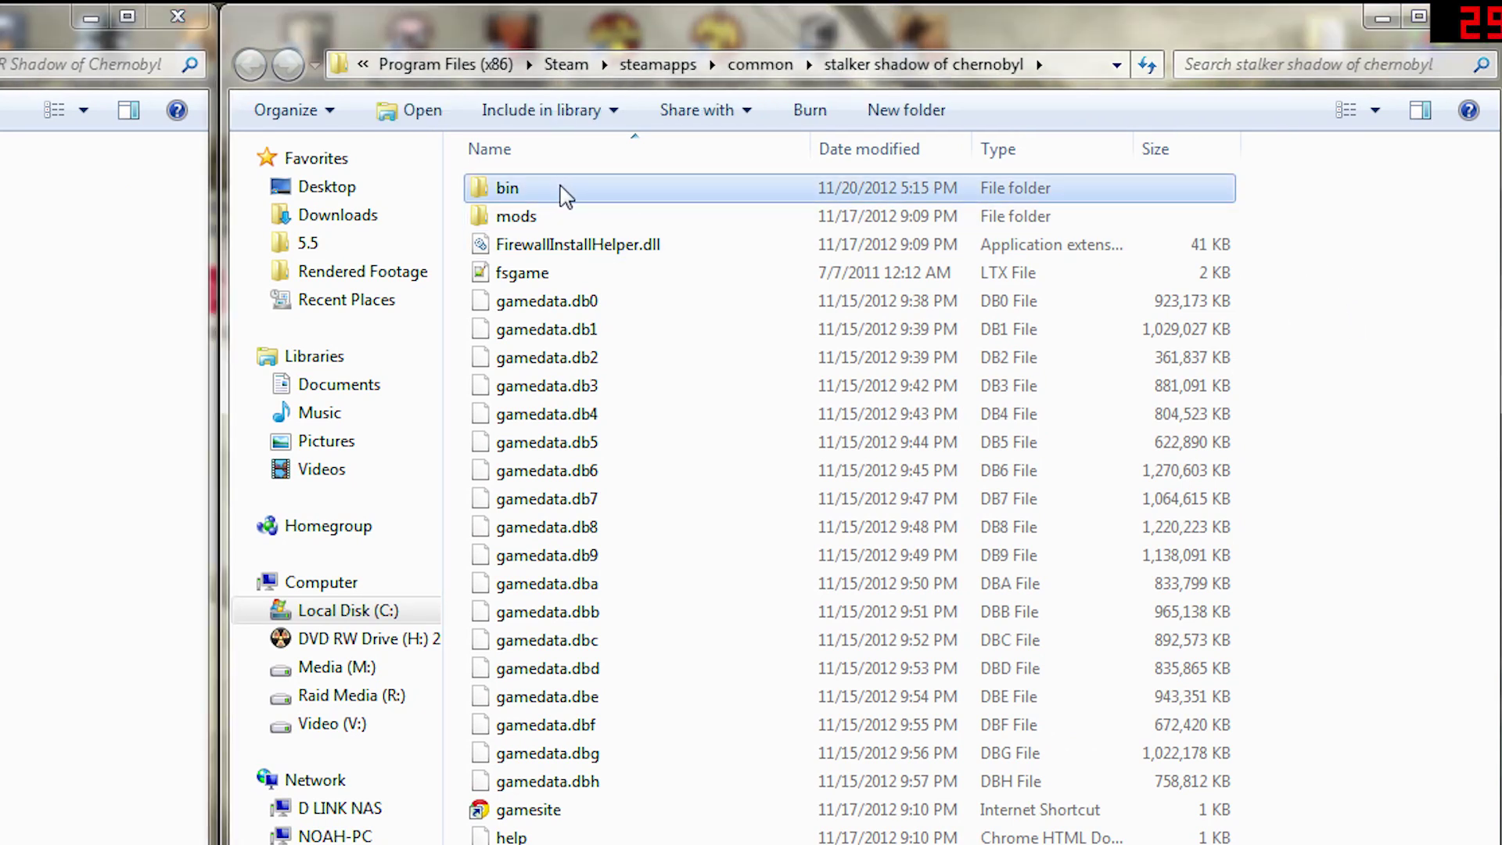
key("ctrl+c")
key("ctrl+v")
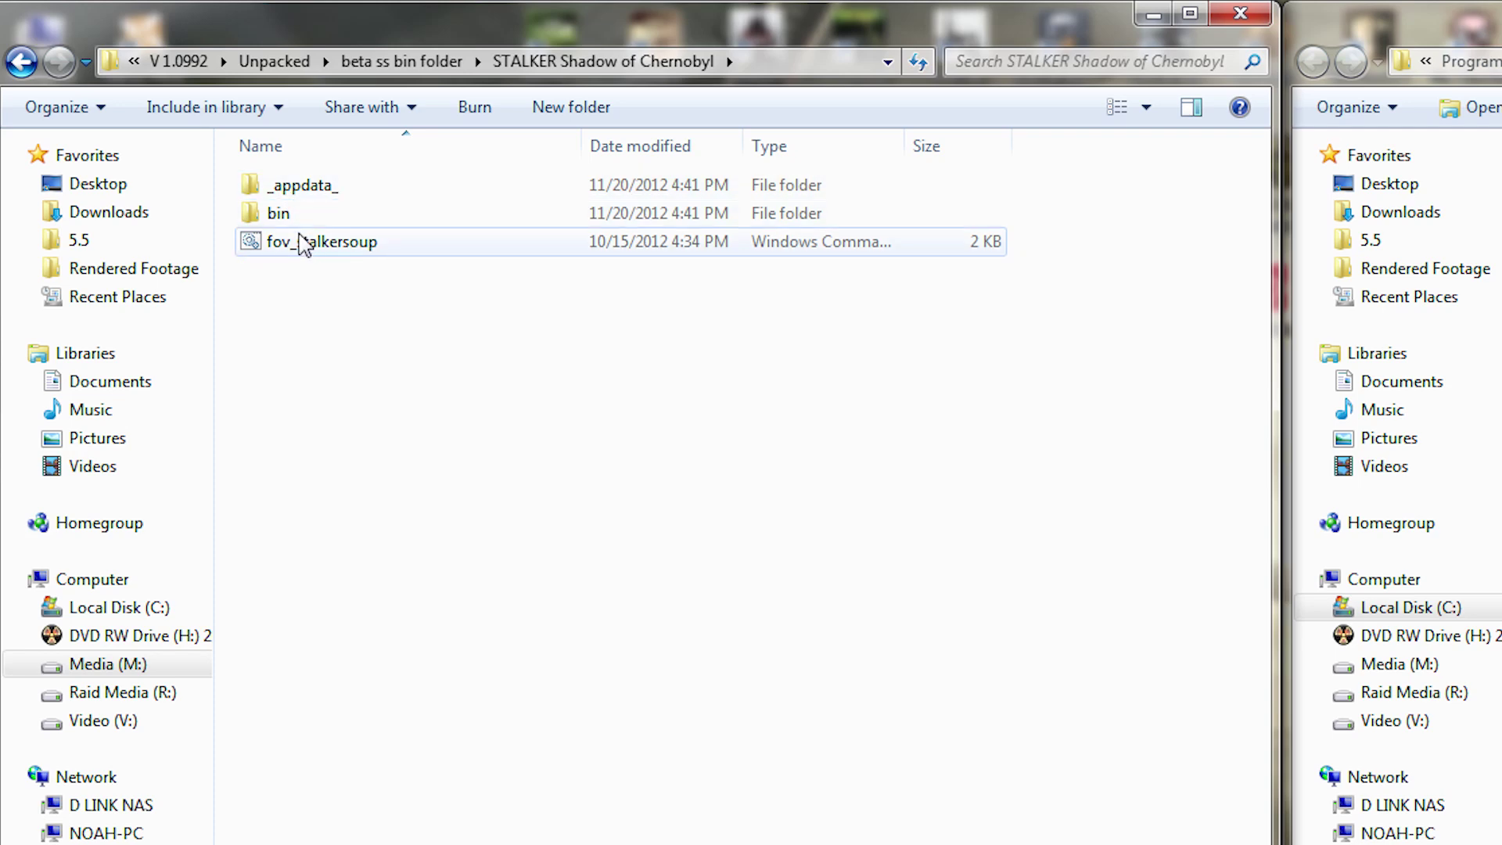
Step: Paste _appdata_, bin and fov_stalkersoup into the install folder, merging all conflicts, then return to Unpacked
left_click_drag(316, 283, 306, 182)
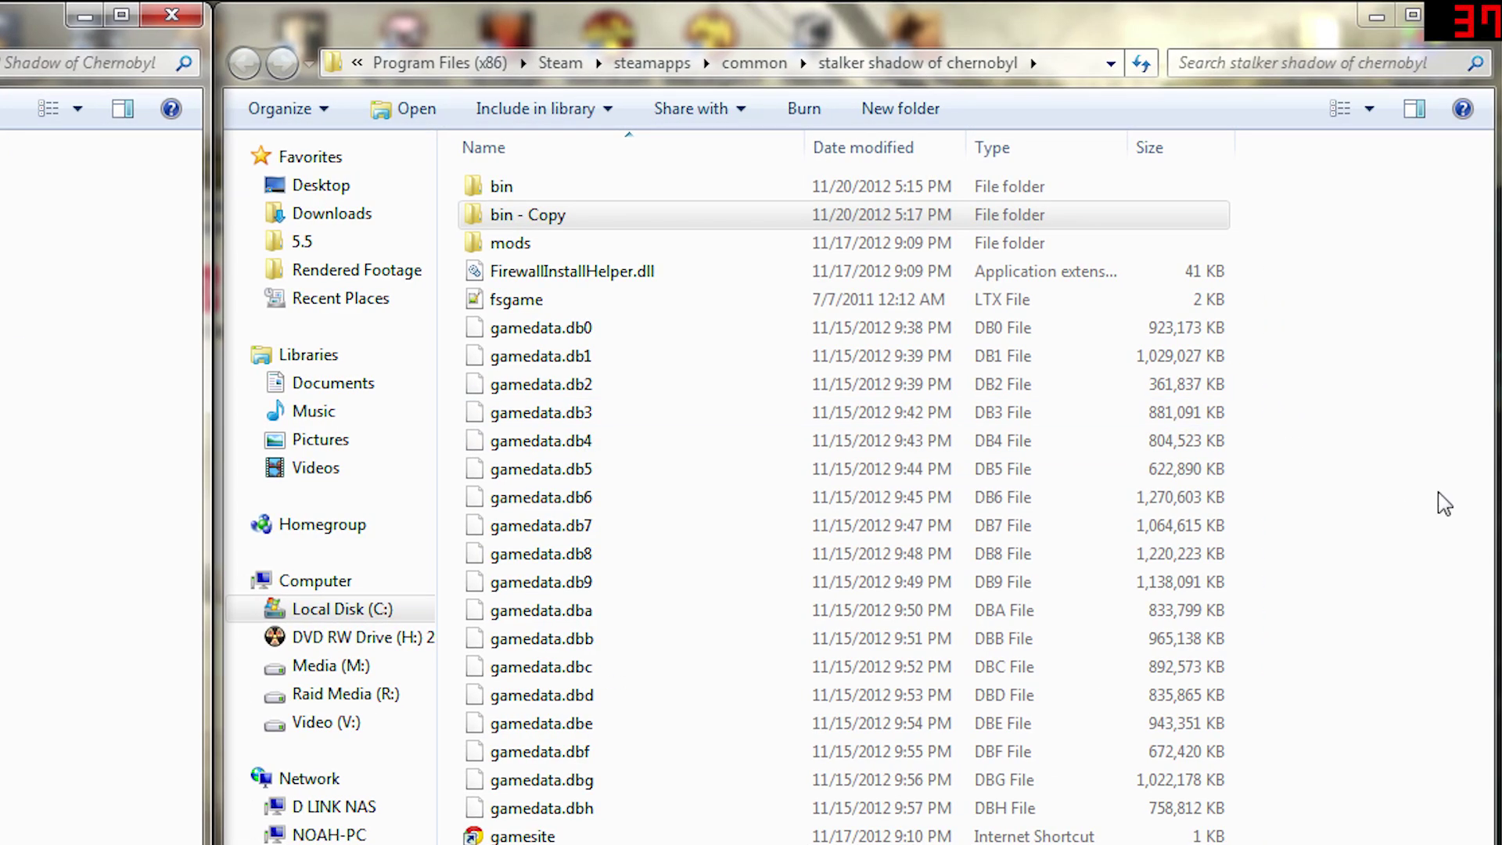
left_click(1449, 541)
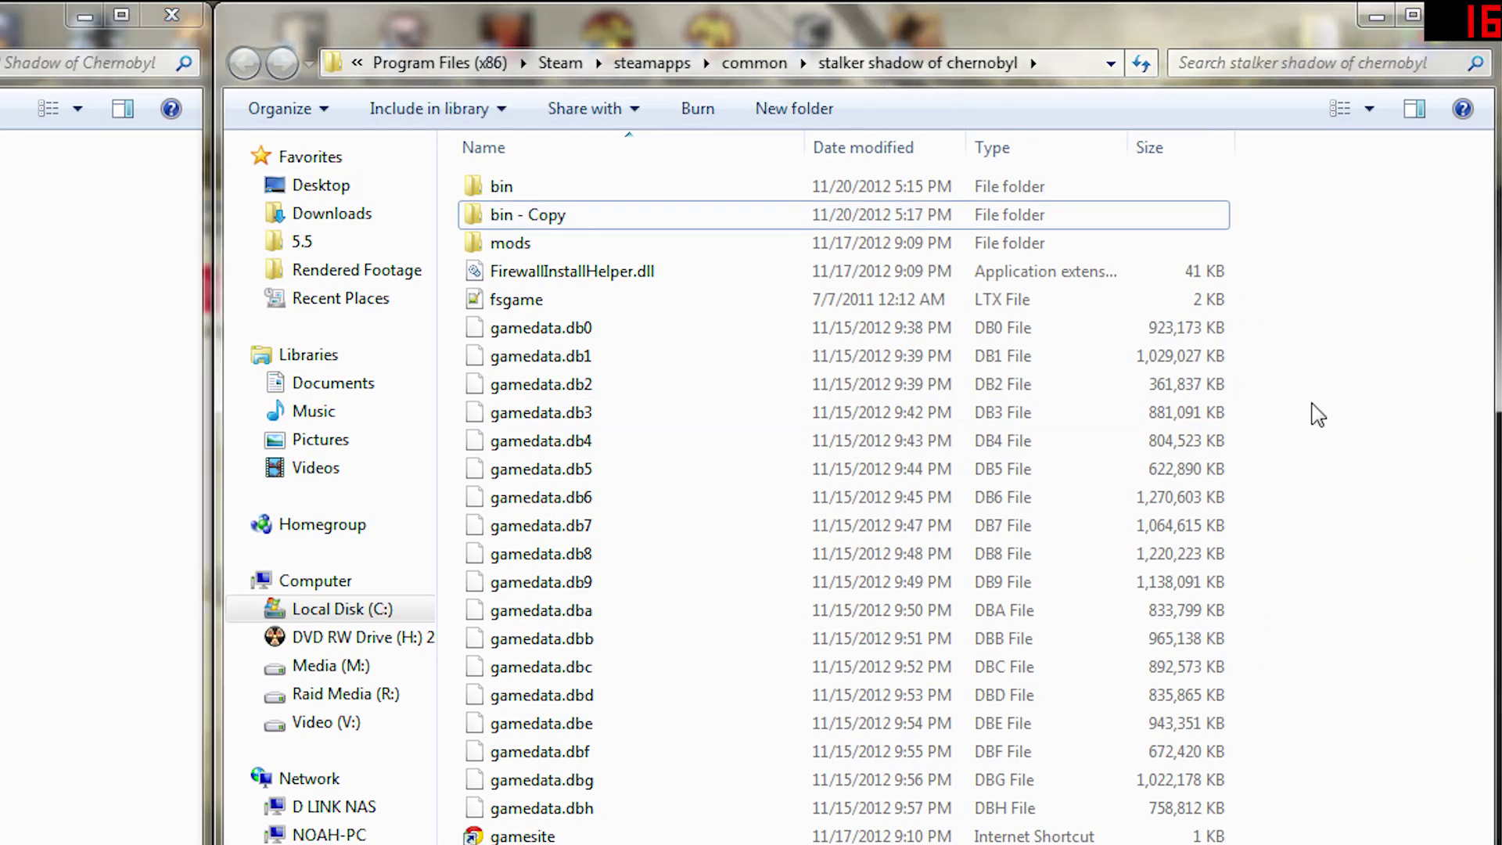
key("ctrl+v")
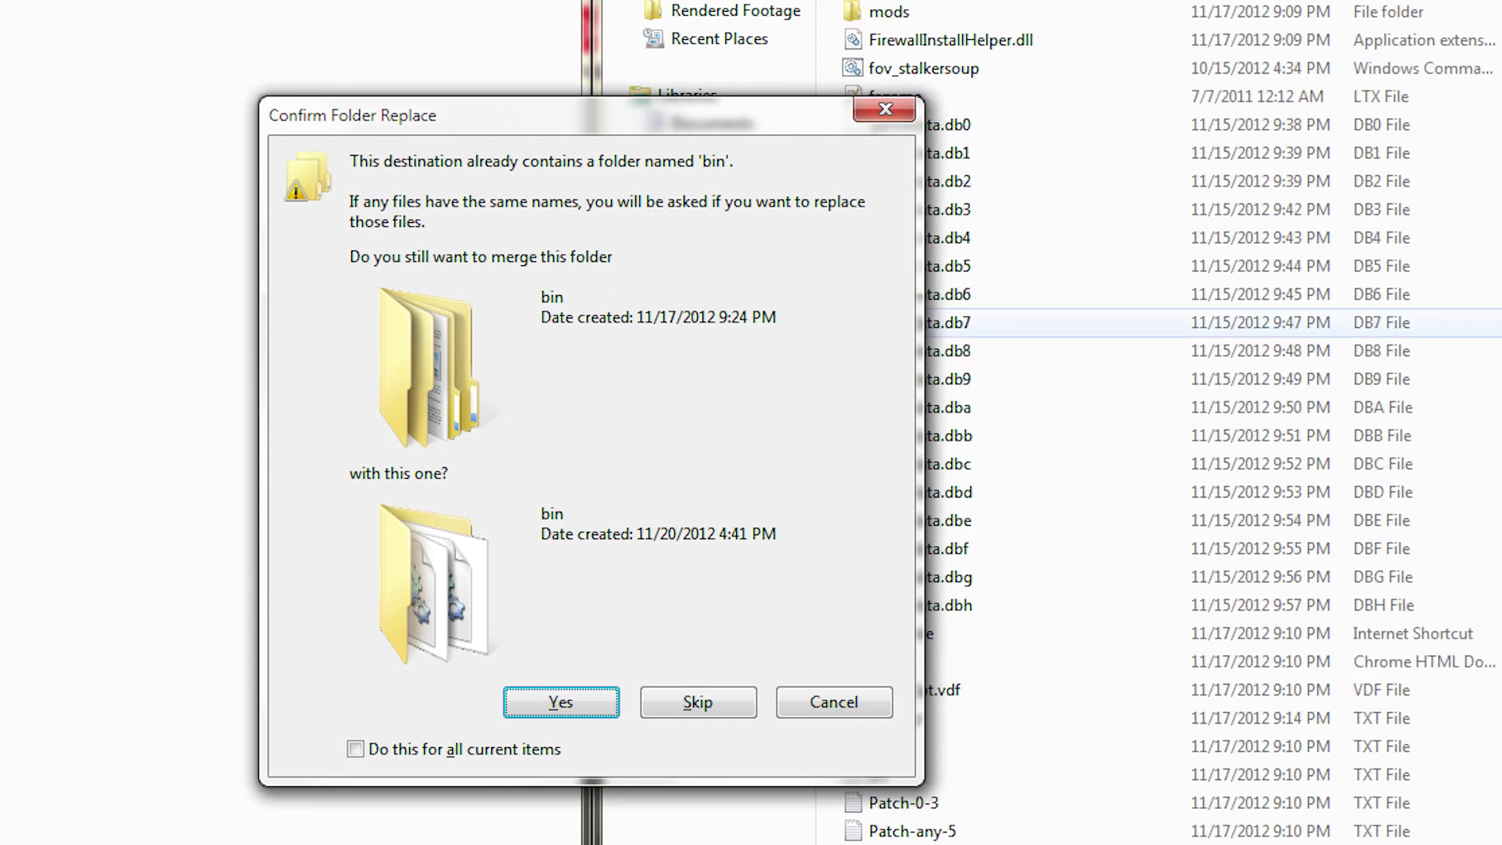
left_click(297, 781)
left_click(356, 749)
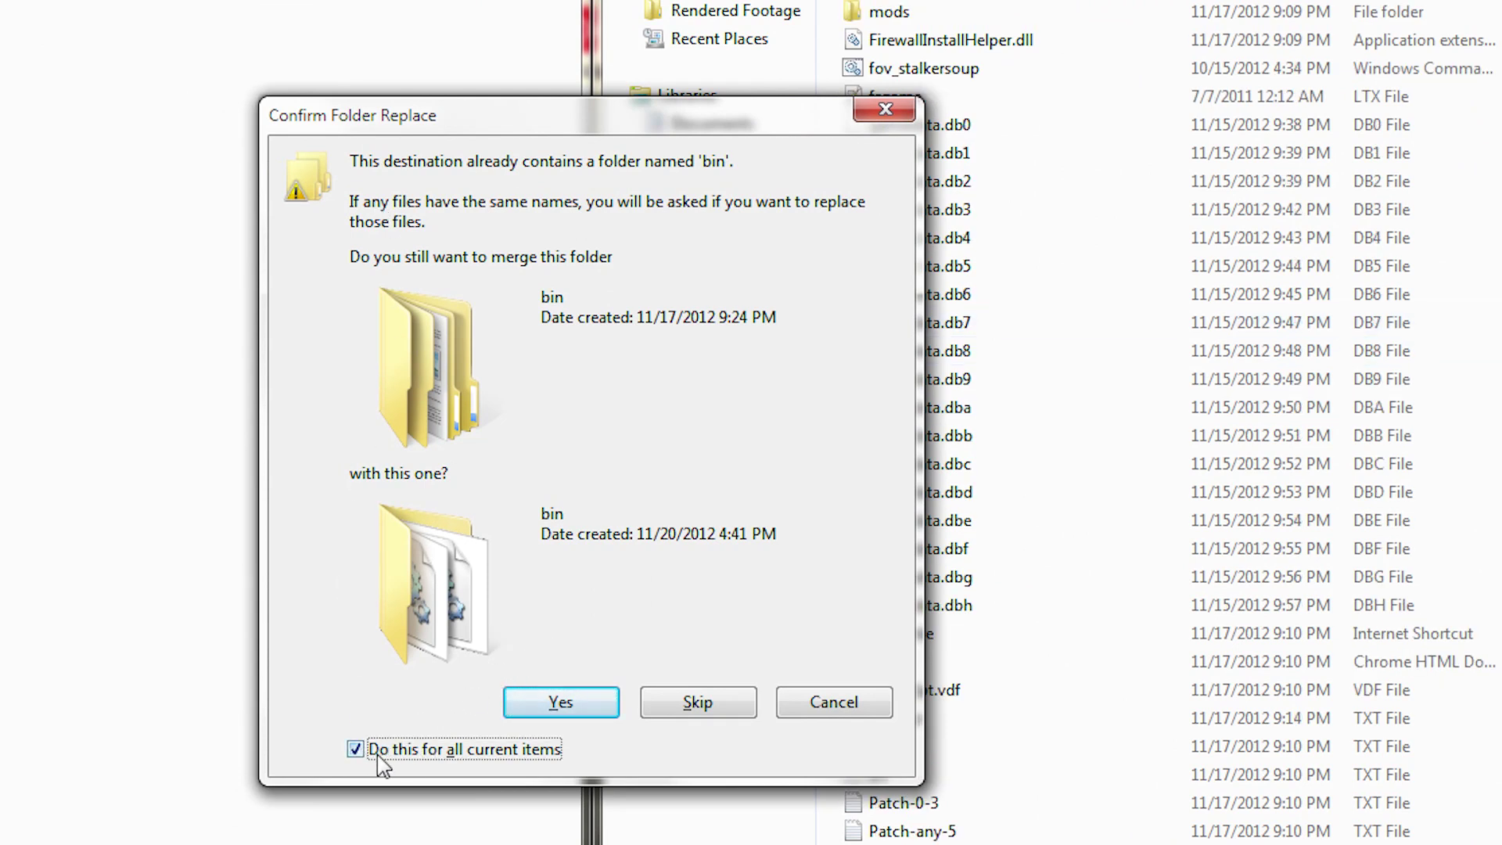
left_click(558, 704)
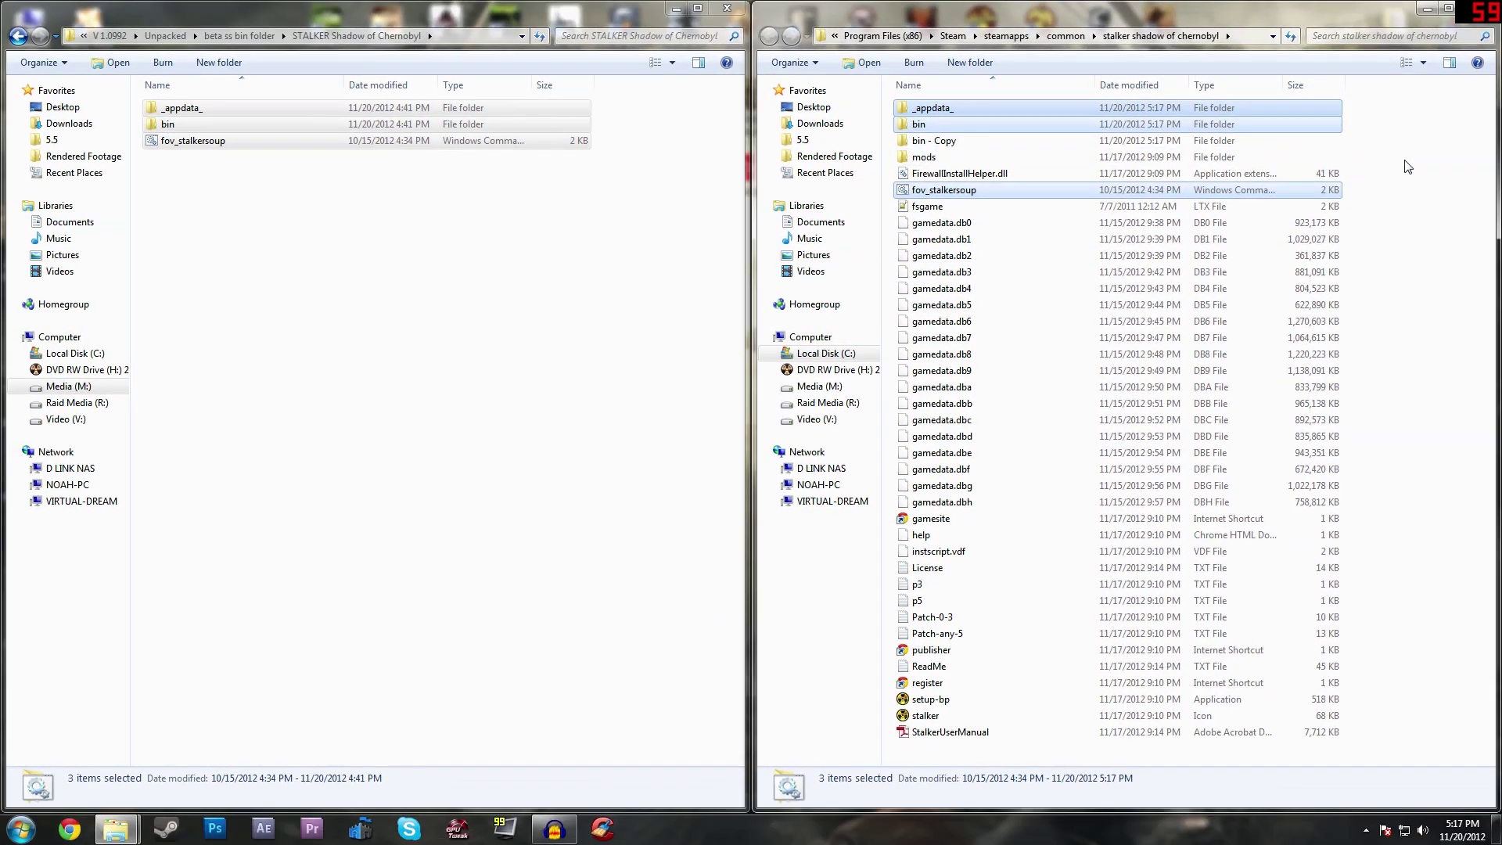
left_click(513, 366)
key("BackSpace")
key("BackSpace")
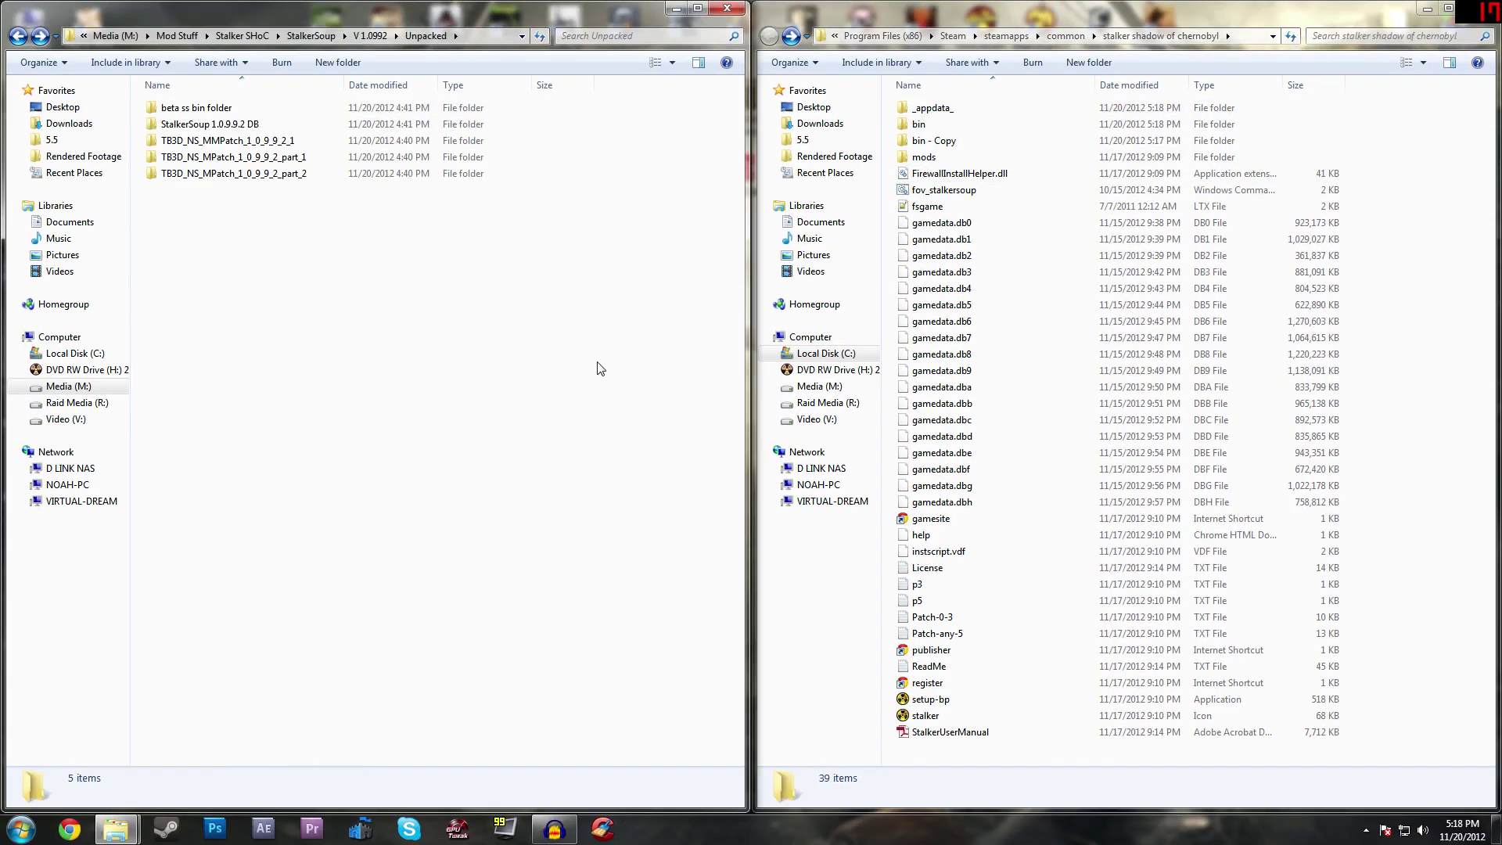